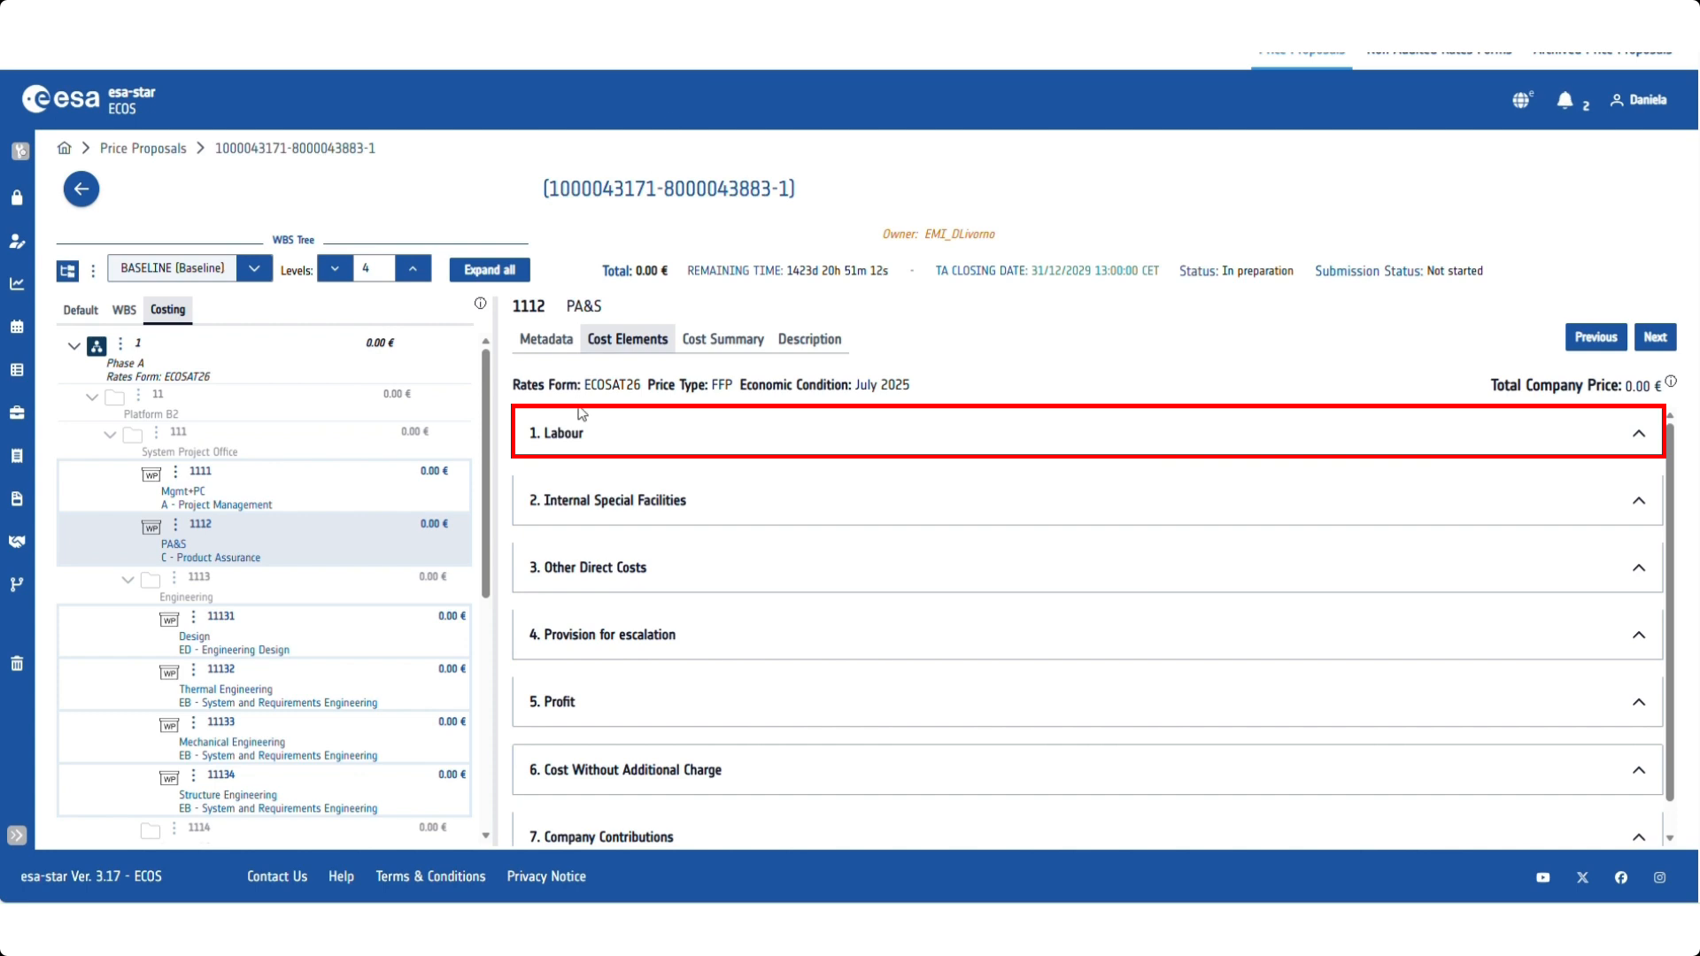
# Add a Labour line to work package 1112 with code M - Manager and 150 hours.
pyautogui.click(564, 440)
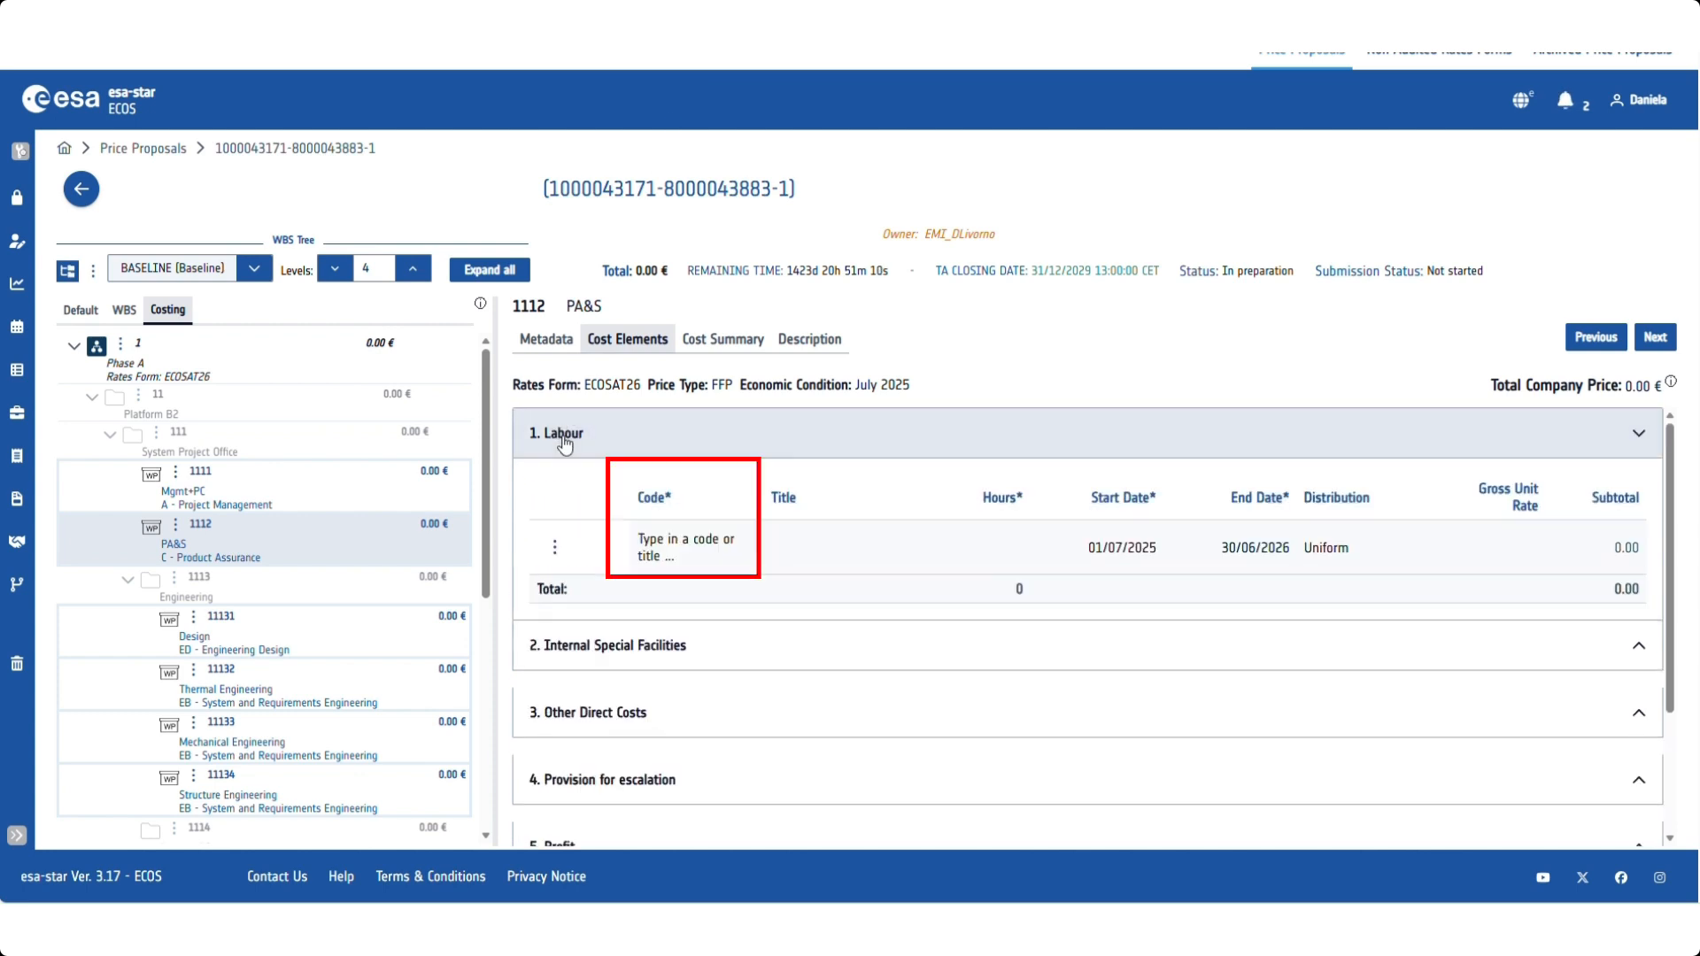
pyautogui.click(670, 558)
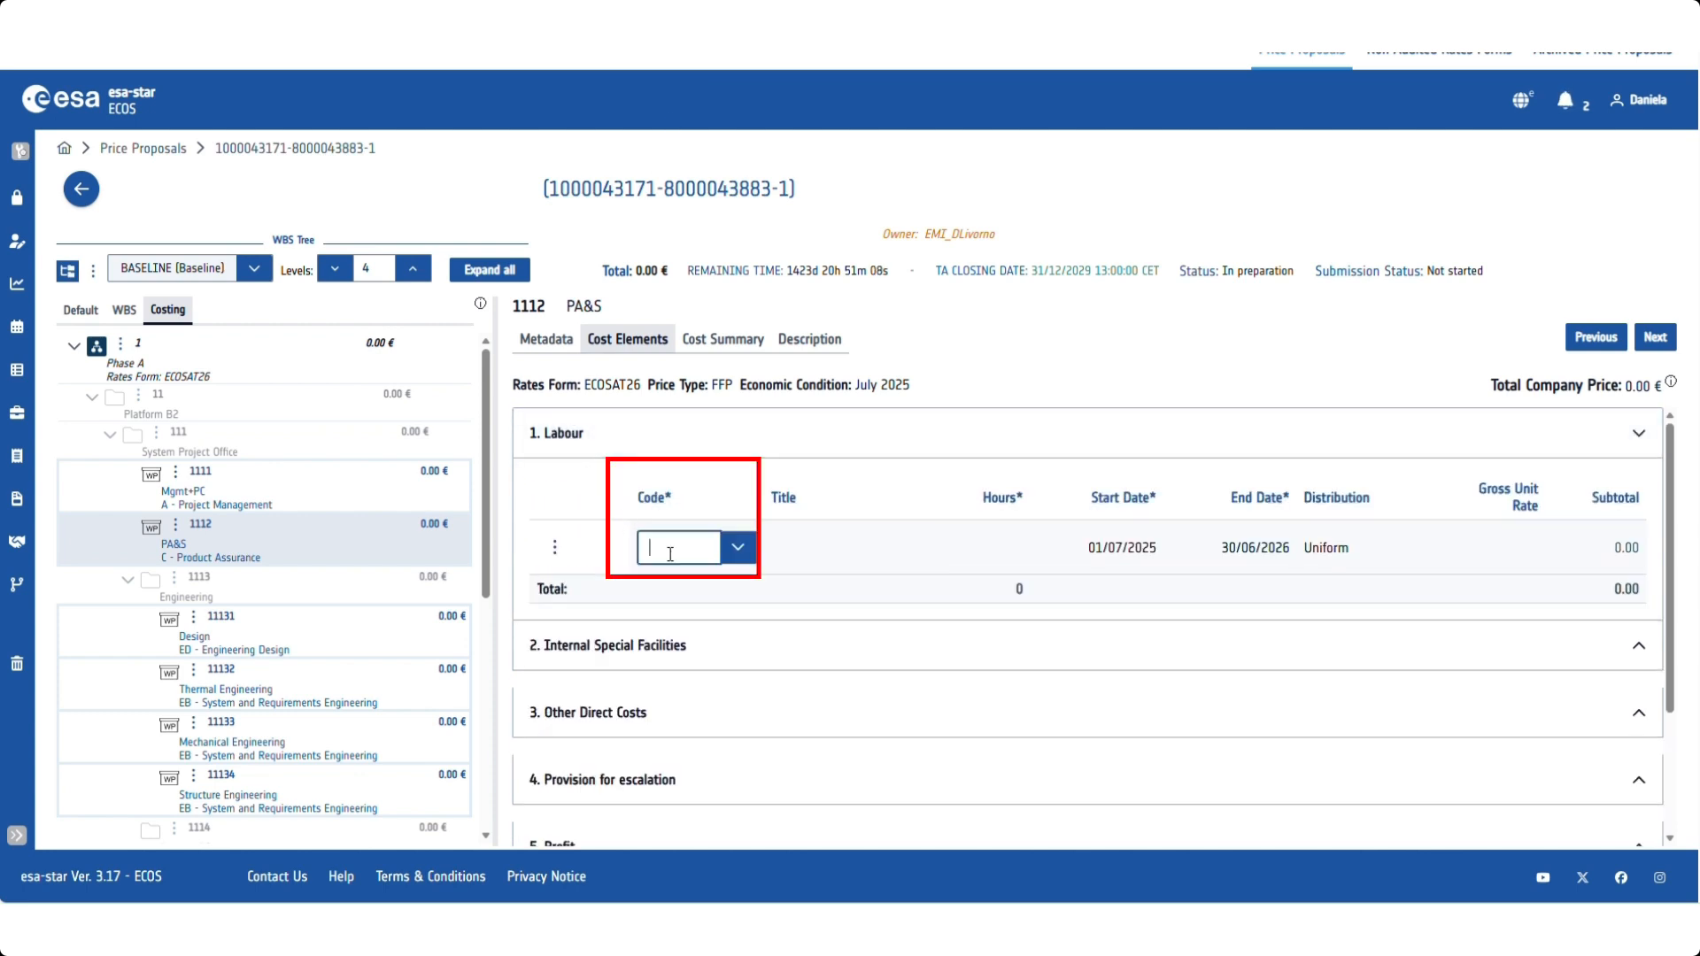
pyautogui.click(739, 546)
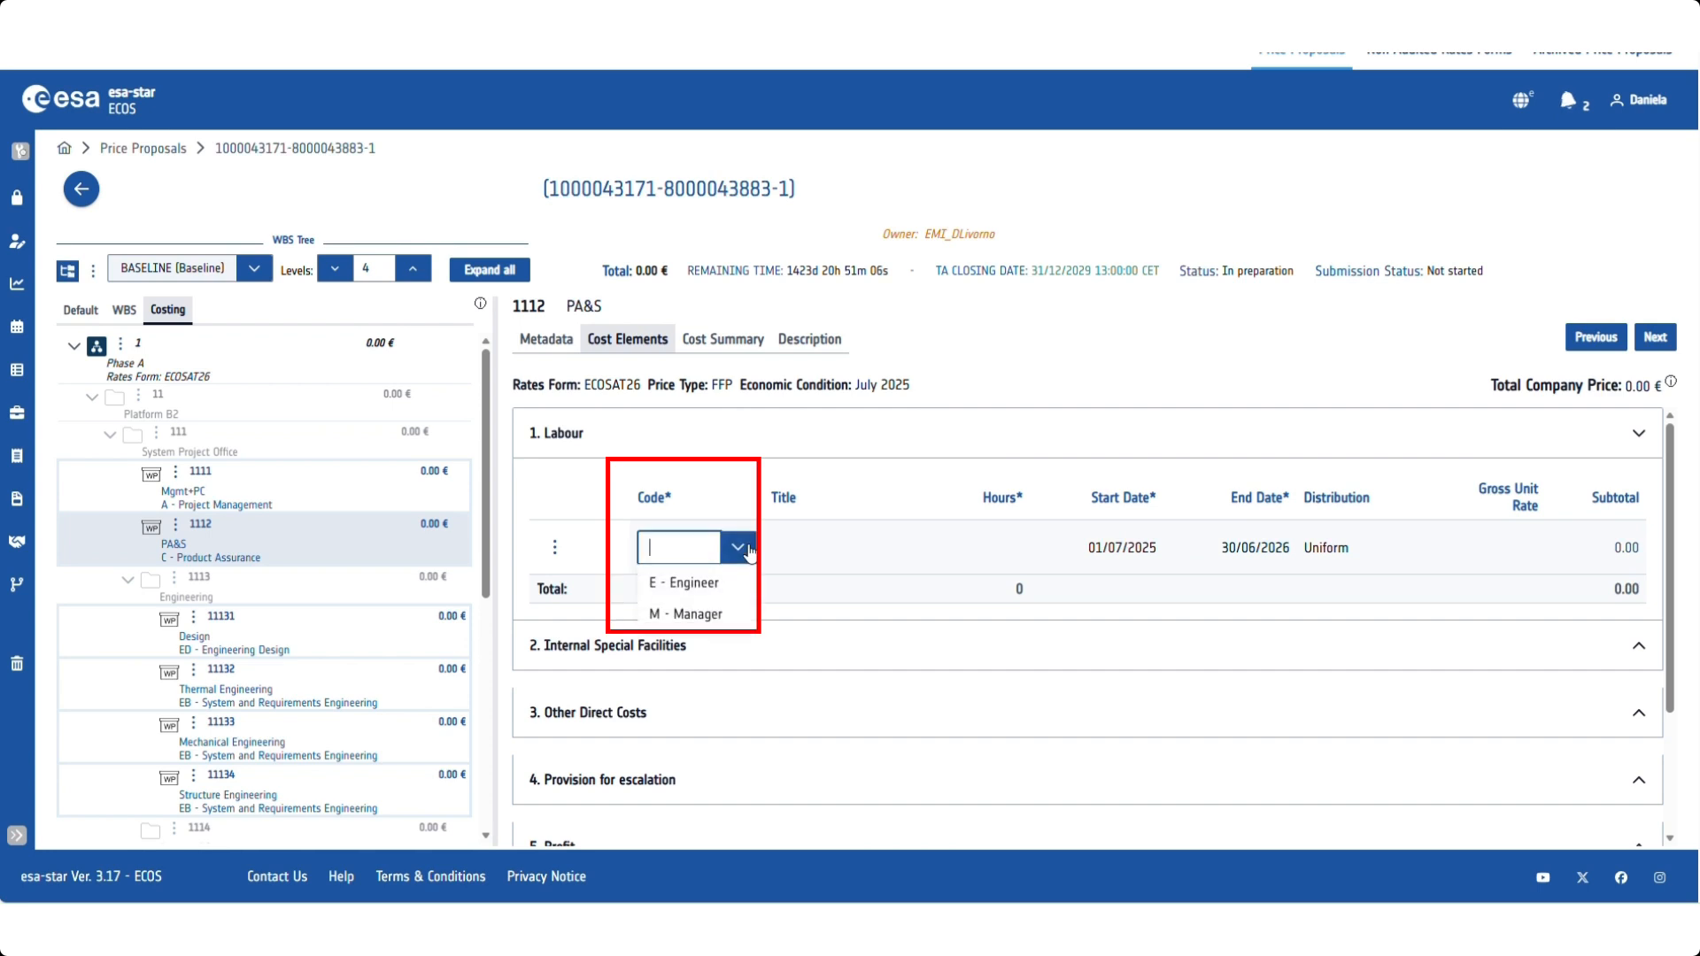
pyautogui.click(700, 612)
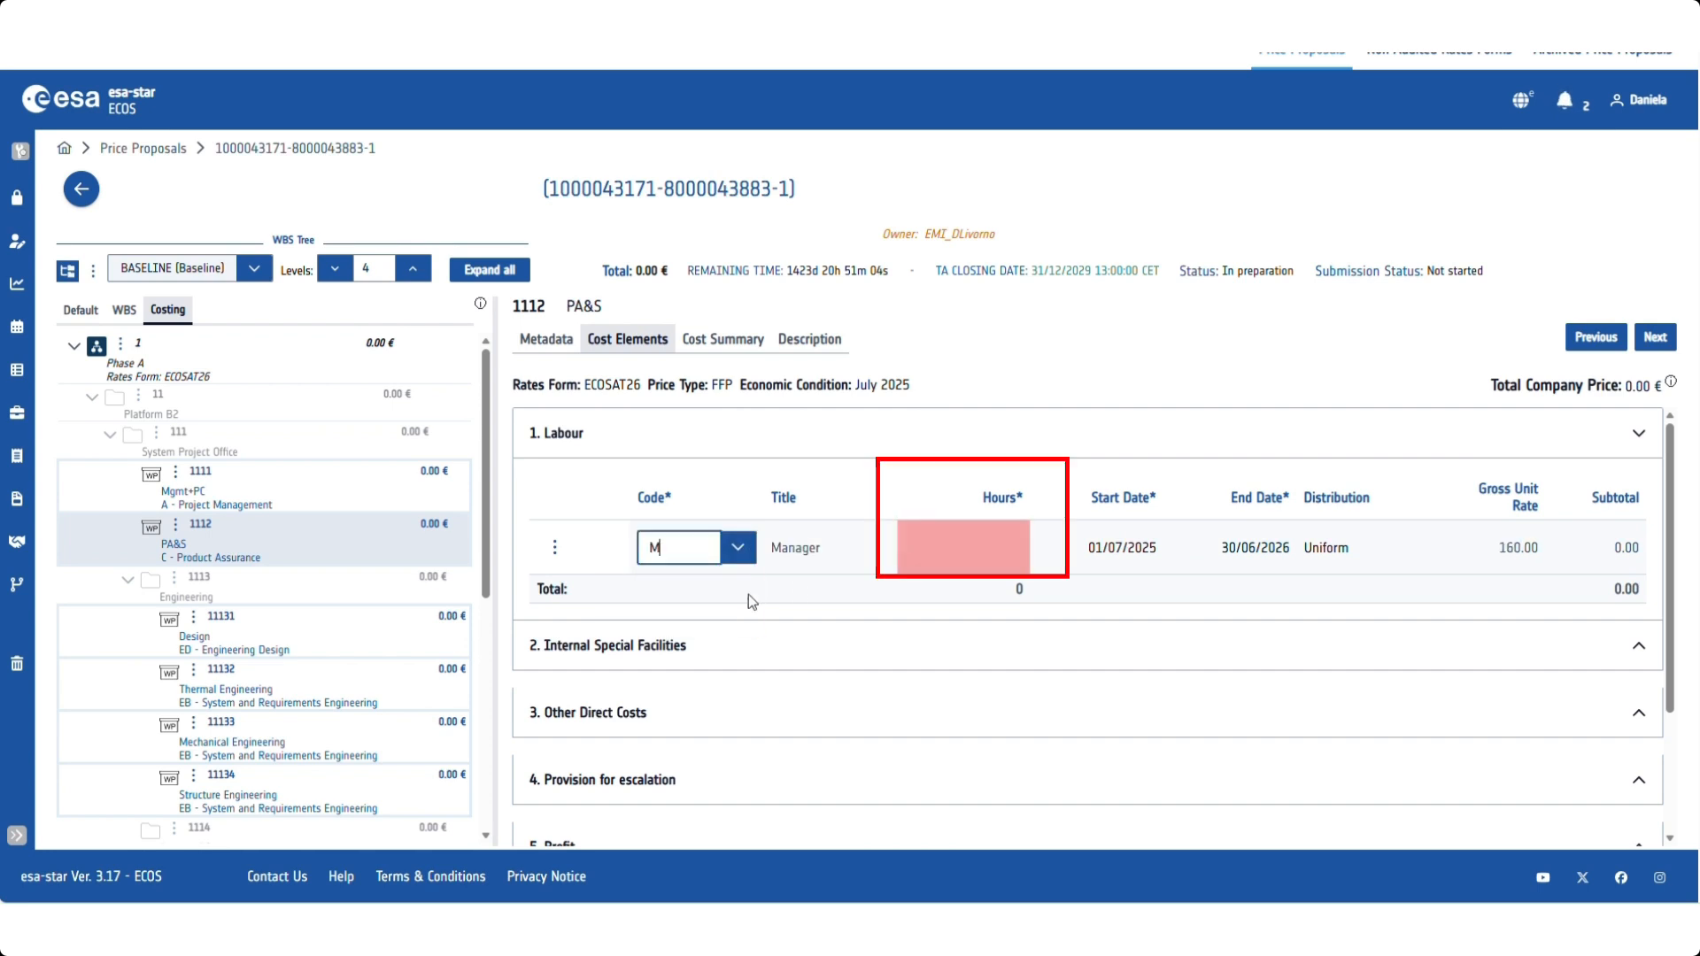
pyautogui.click(958, 545)
pyautogui.write('1')
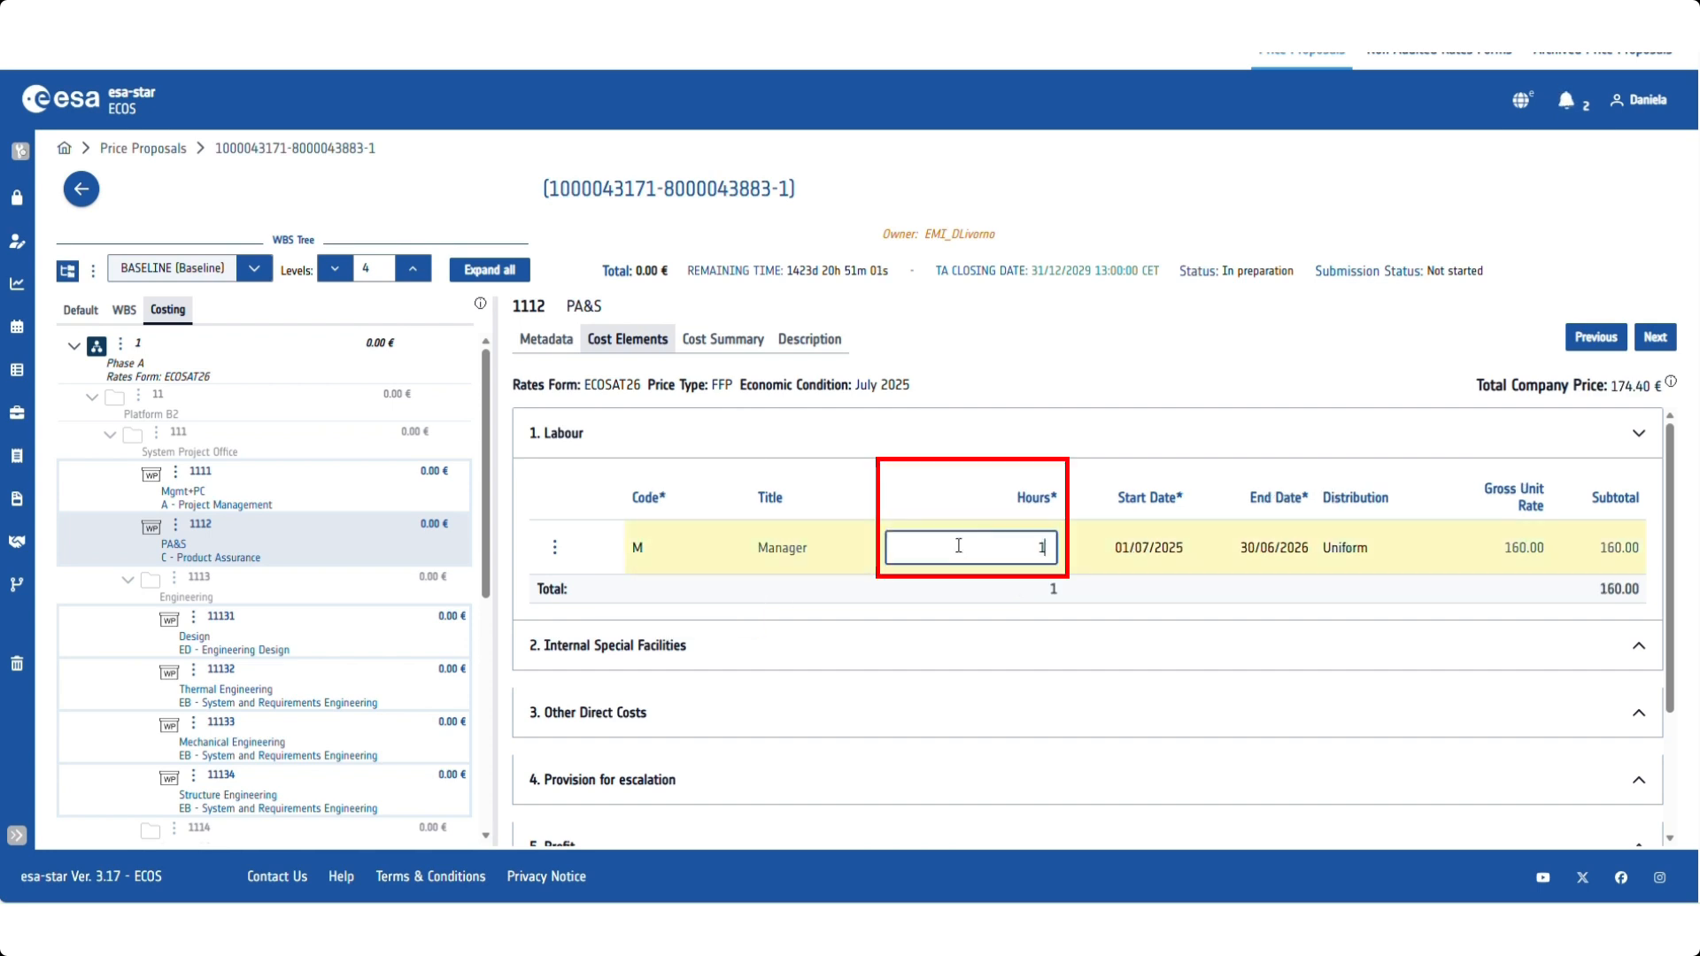
pyautogui.write('50')
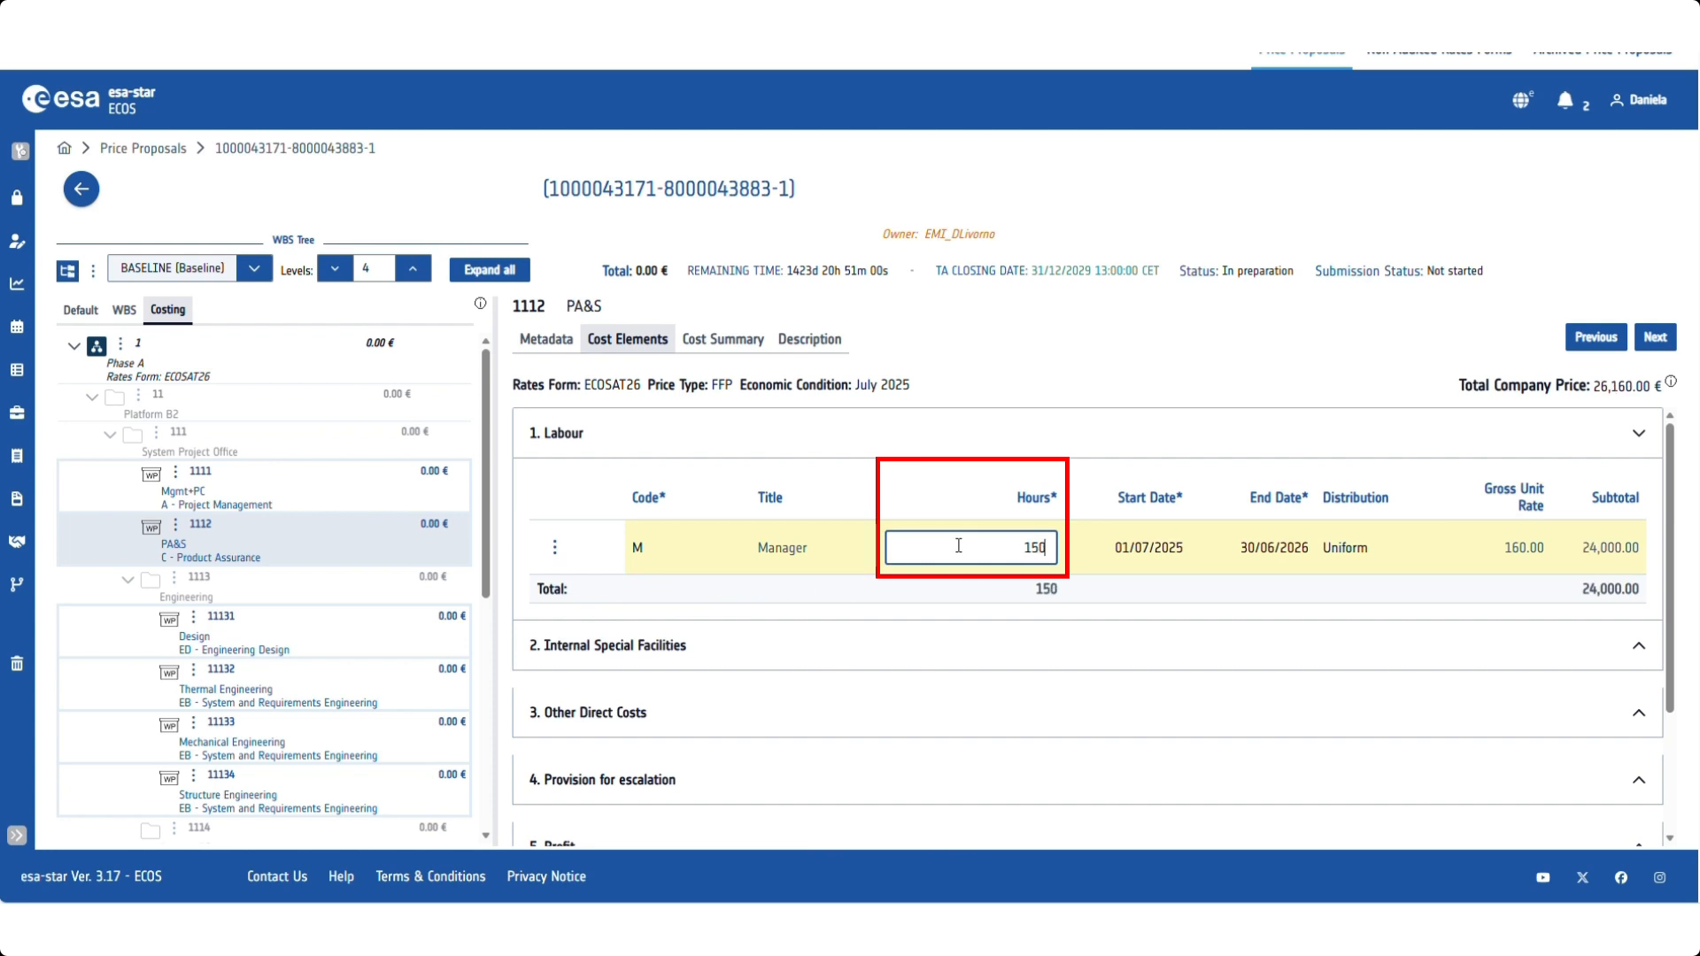
pyautogui.click(1137, 552)
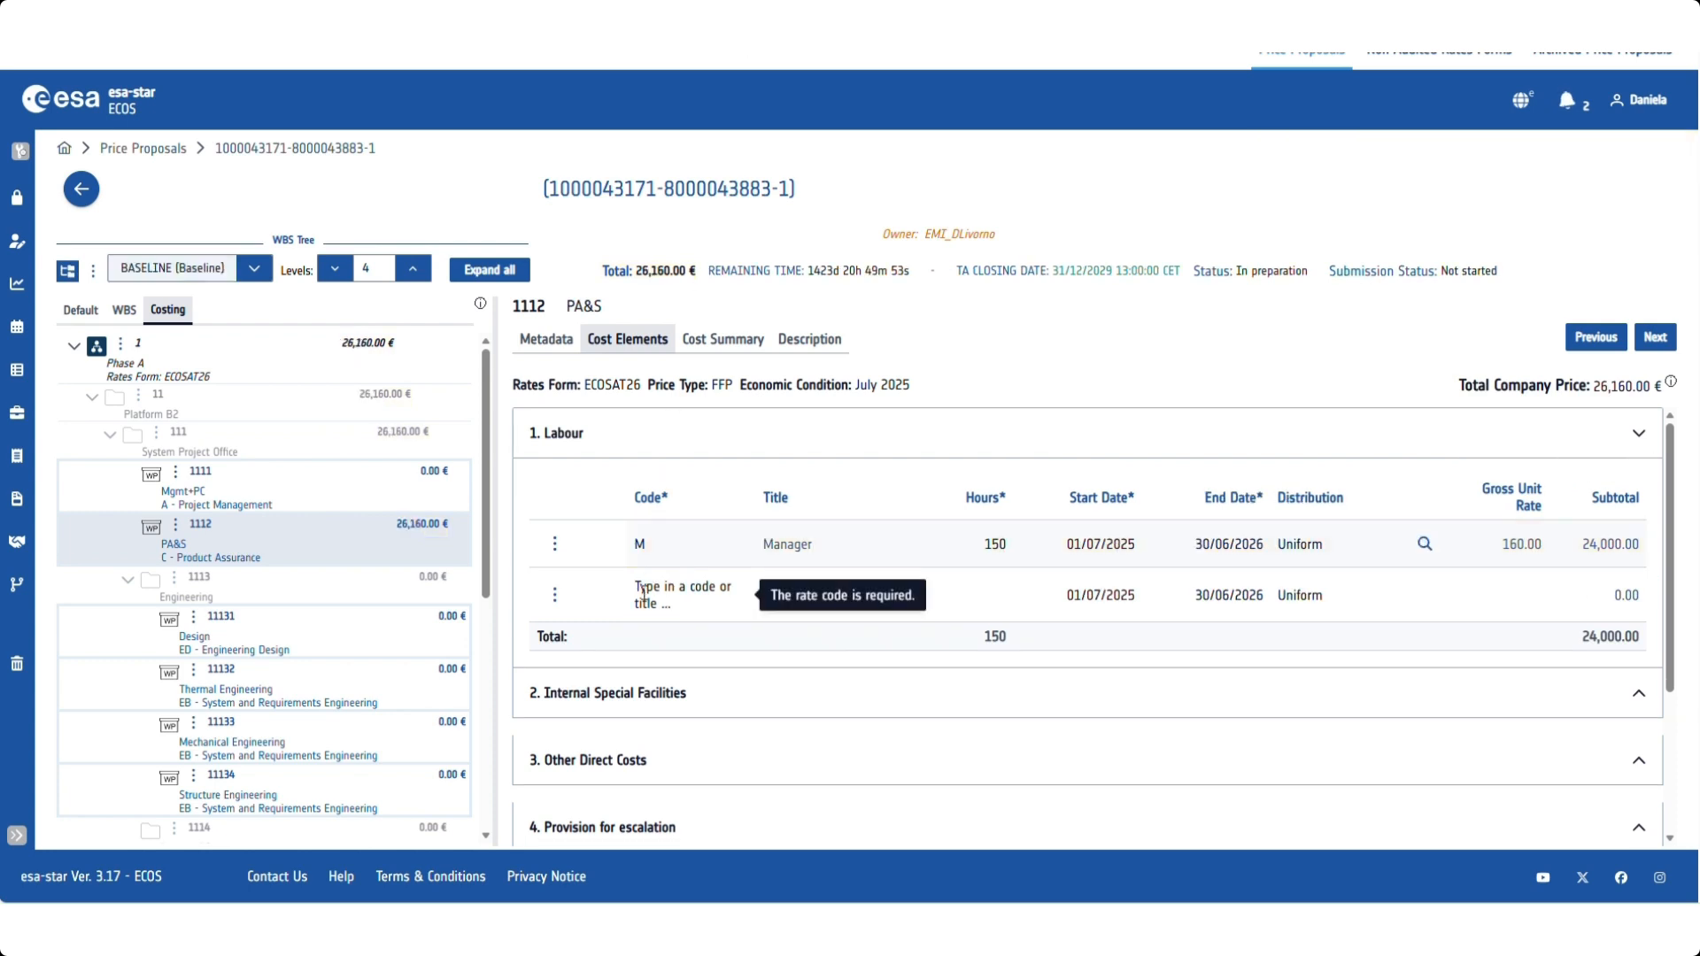
# Add a second Labour line with code E for Engineer and 220 hours, and save and recalculate the proposal.
pyautogui.click(645, 594)
pyautogui.write('E')
pyautogui.click(779, 636)
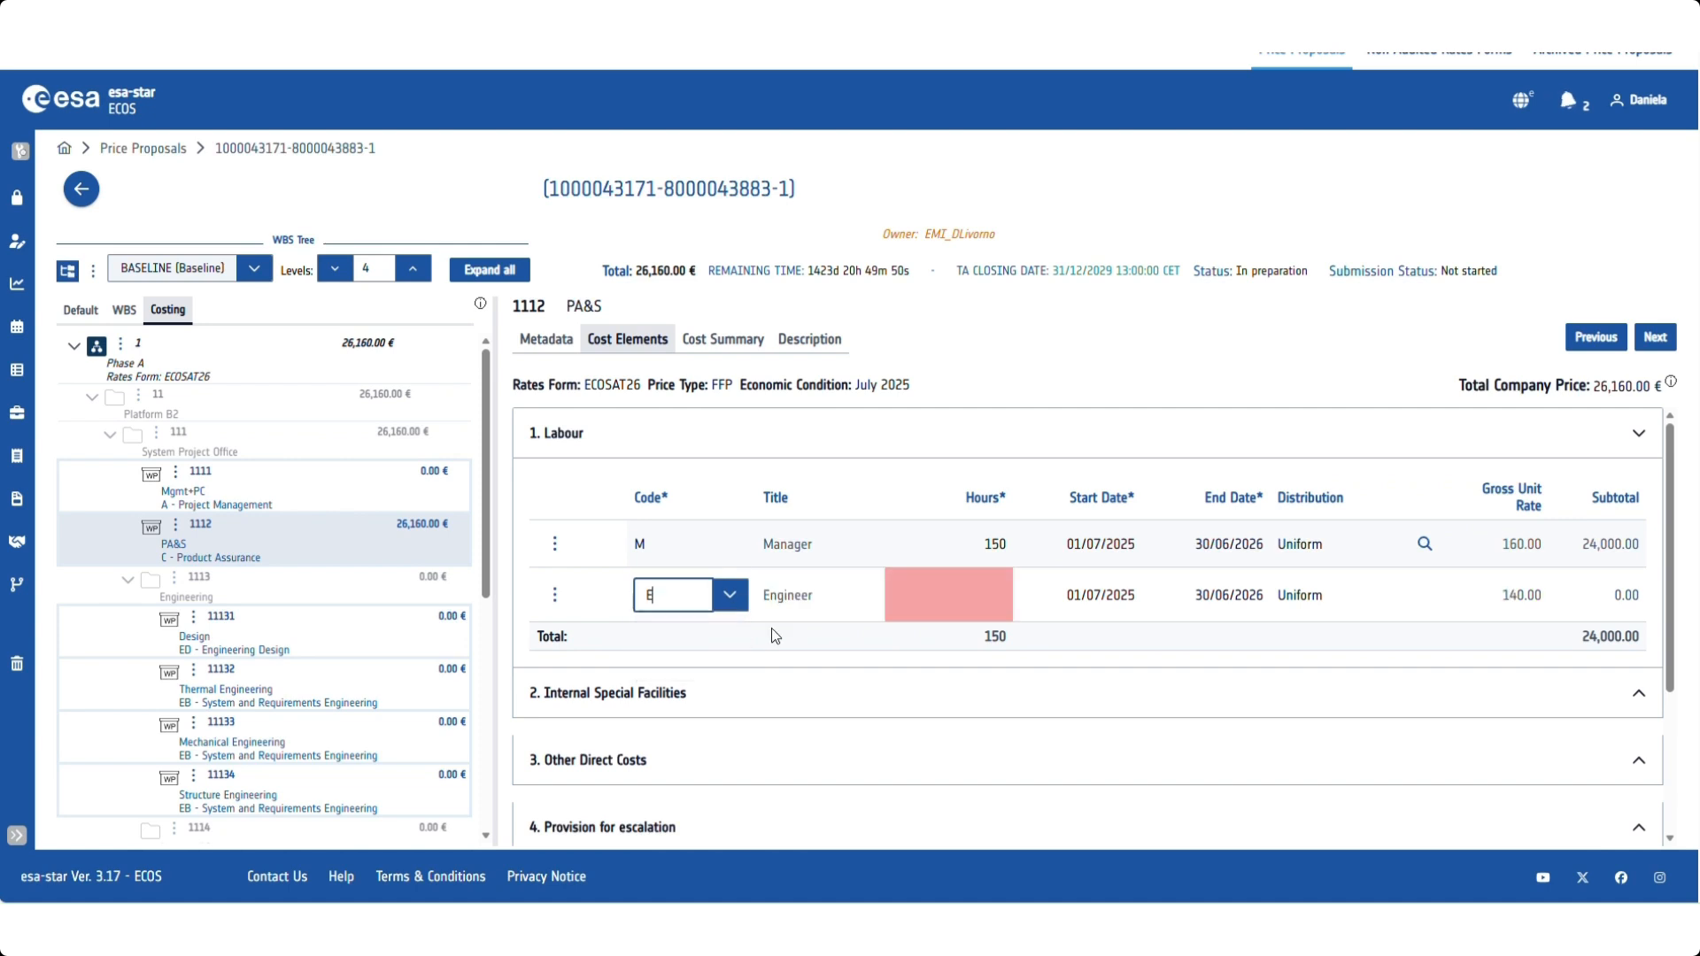
pyautogui.click(959, 595)
pyautogui.write('220')
pyautogui.click(1197, 611)
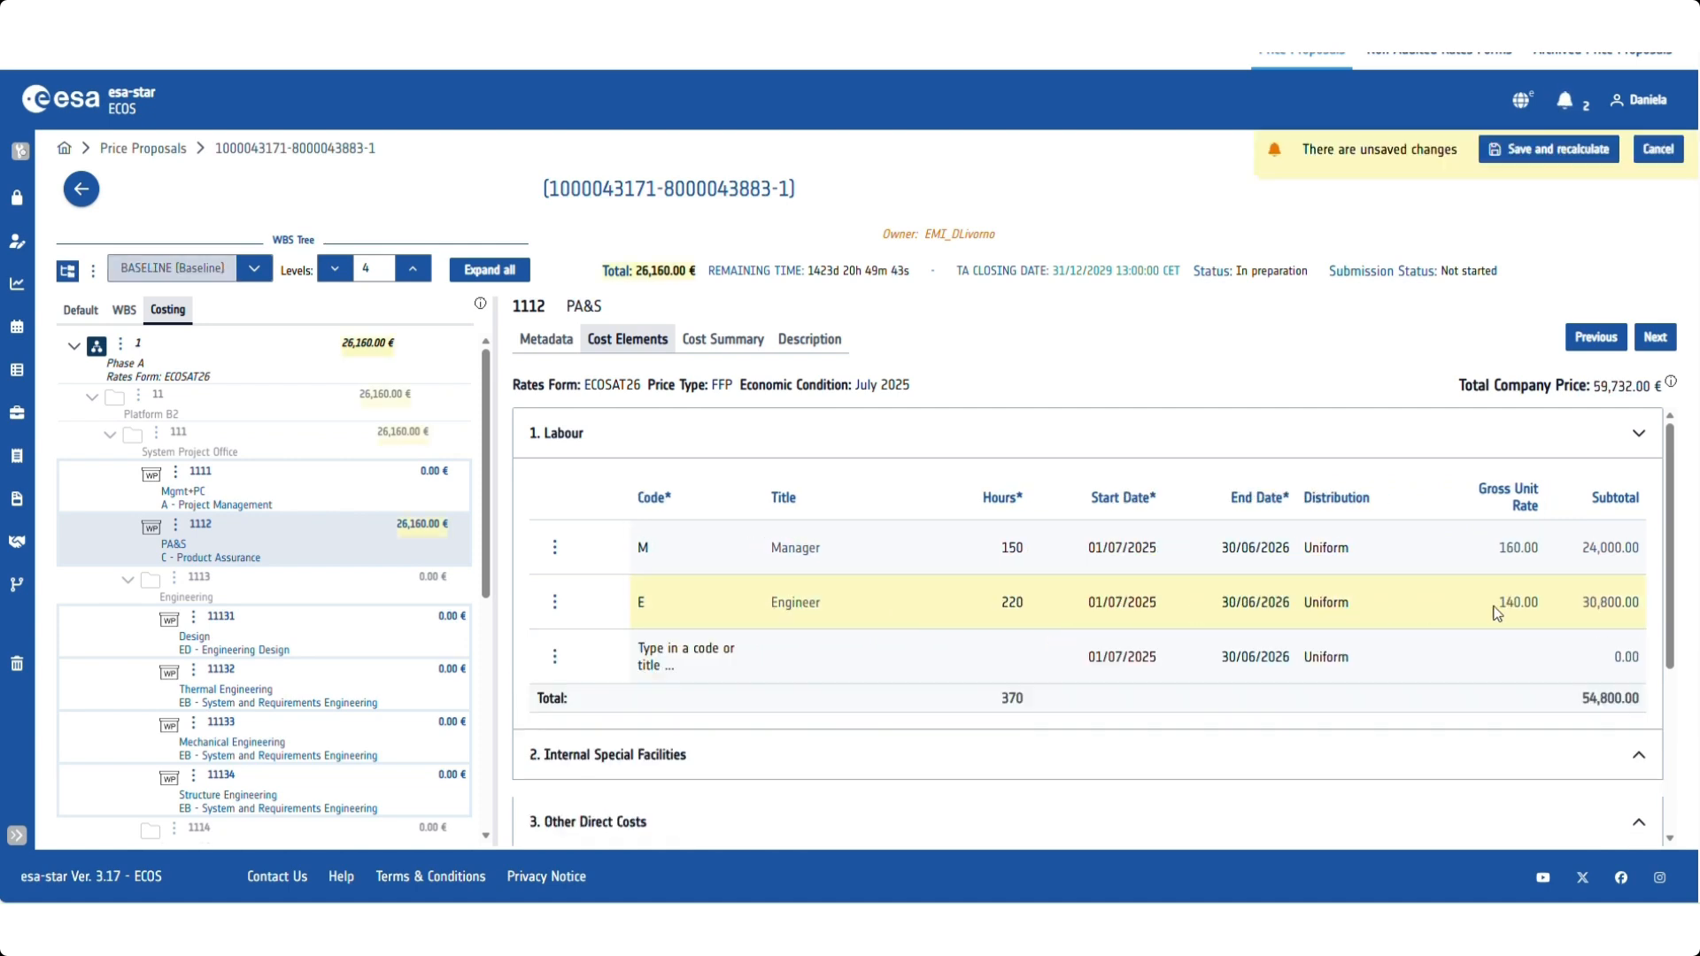
pyautogui.click(1544, 154)
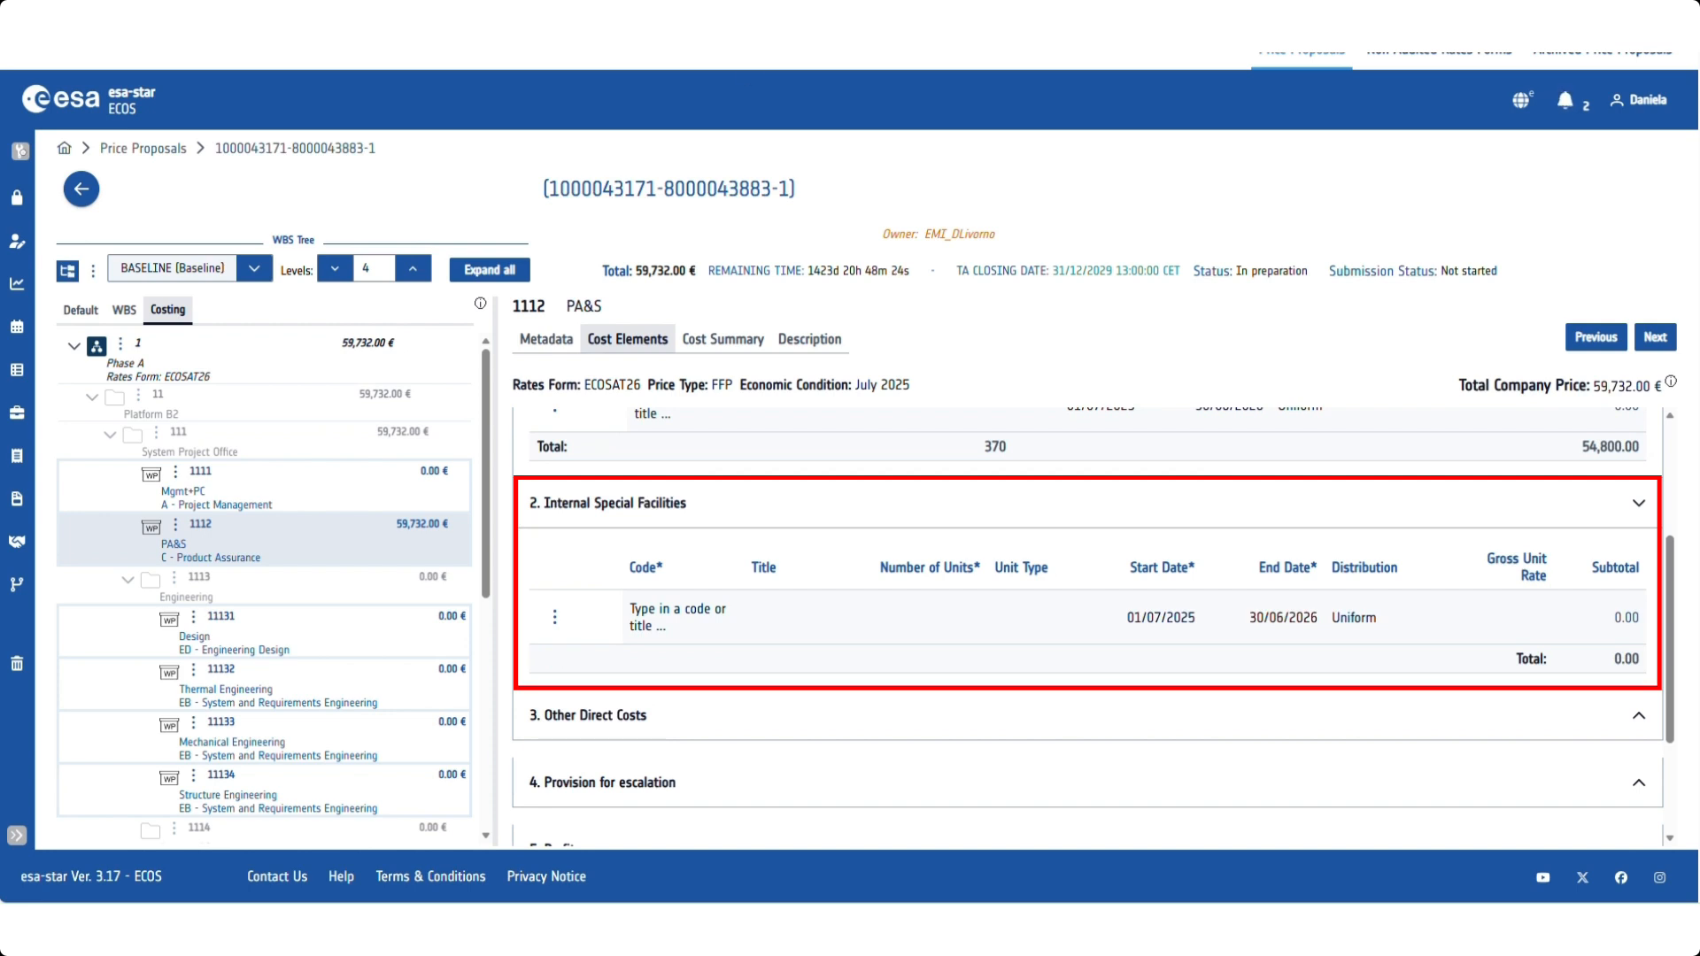
# Add an Internal Special Facilities line with code 210 and 6 units.
pyautogui.click(673, 617)
pyautogui.write('210')
pyautogui.click(626, 649)
pyautogui.click(935, 626)
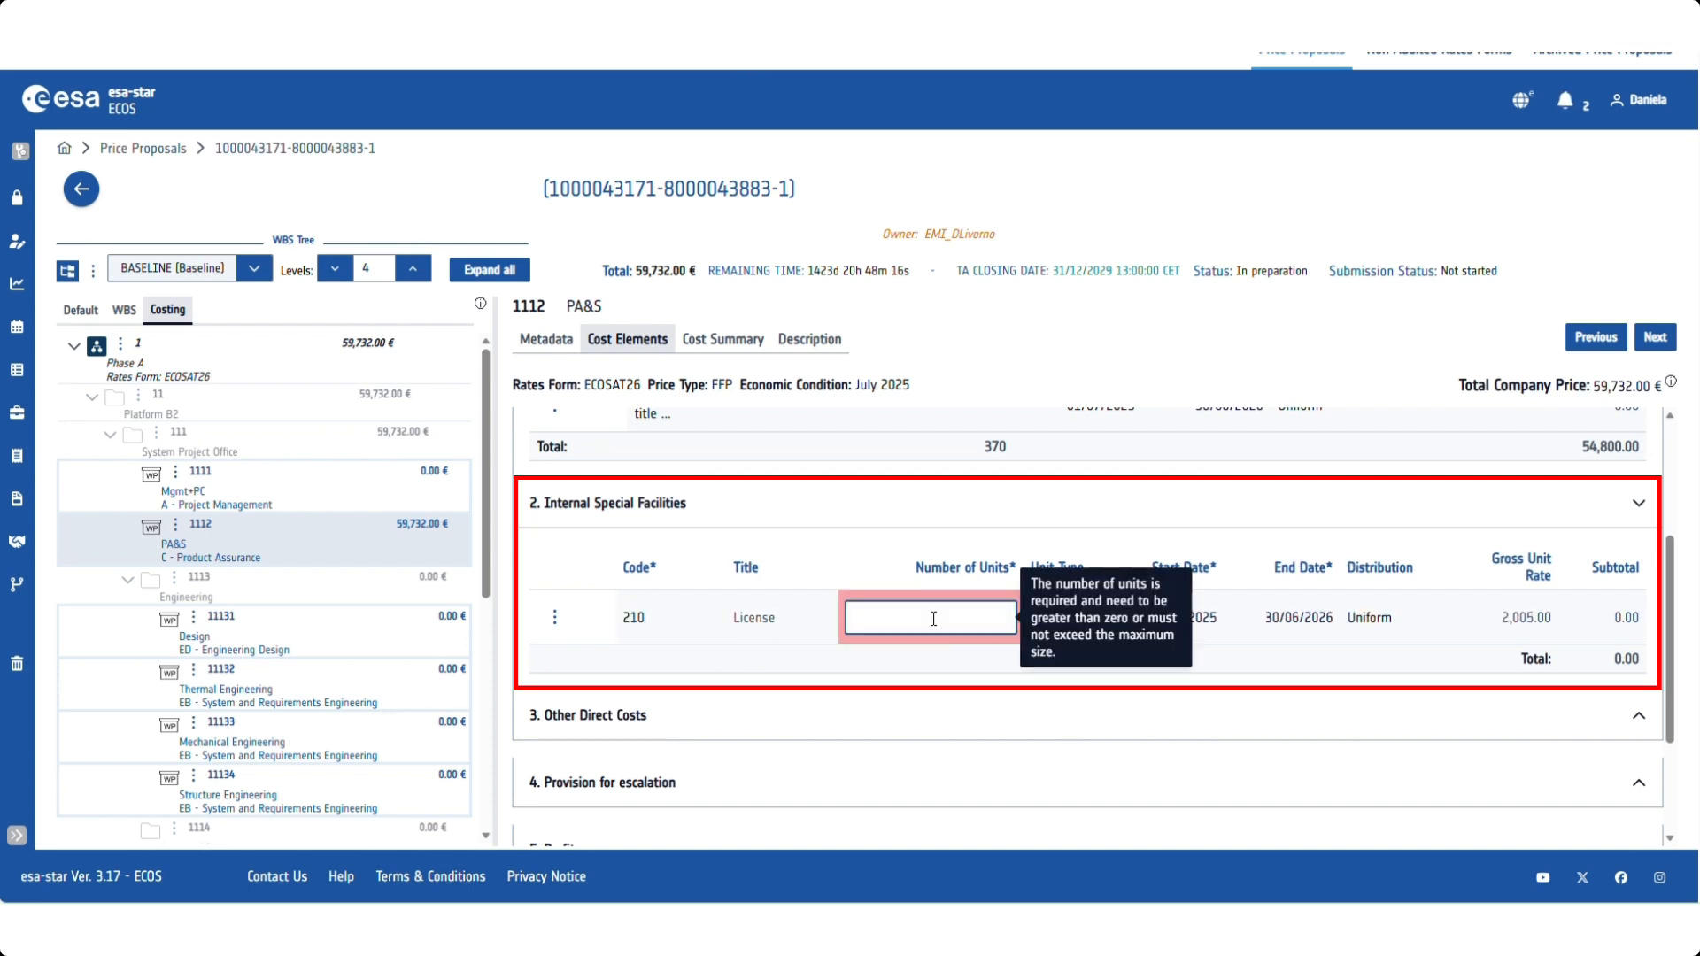
pyautogui.write('6')
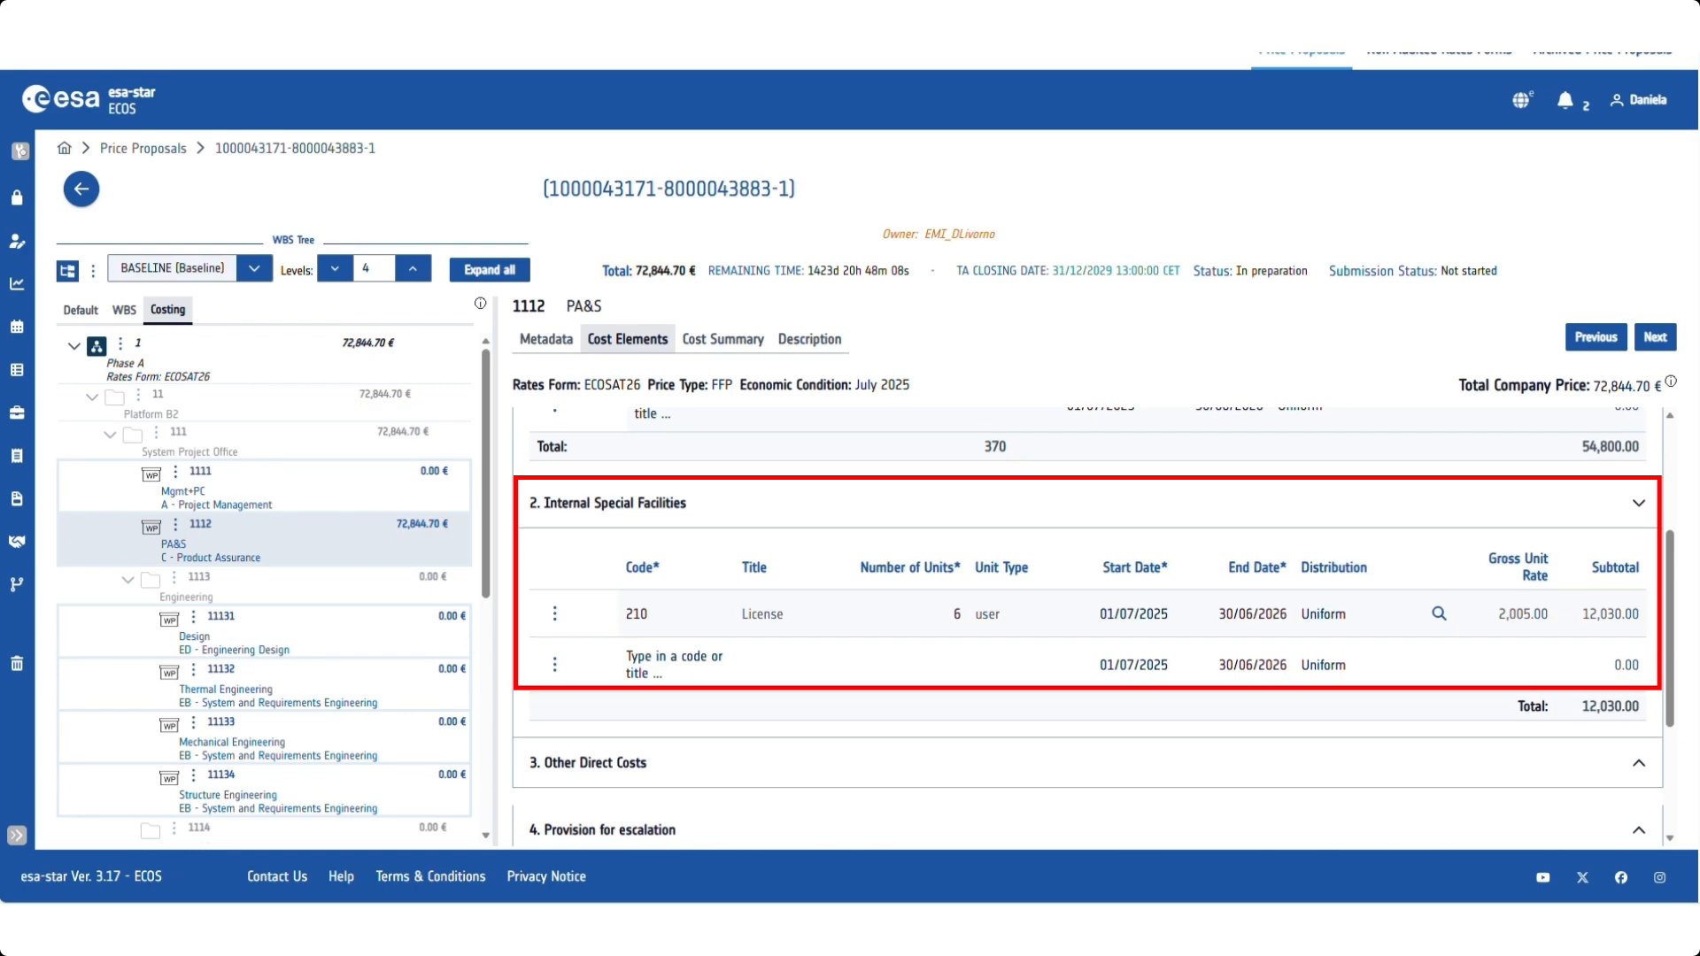
# Add an Other Direct Costs line with code 3-A - Materials and Parts and the description "printer".
pyautogui.click(704, 666)
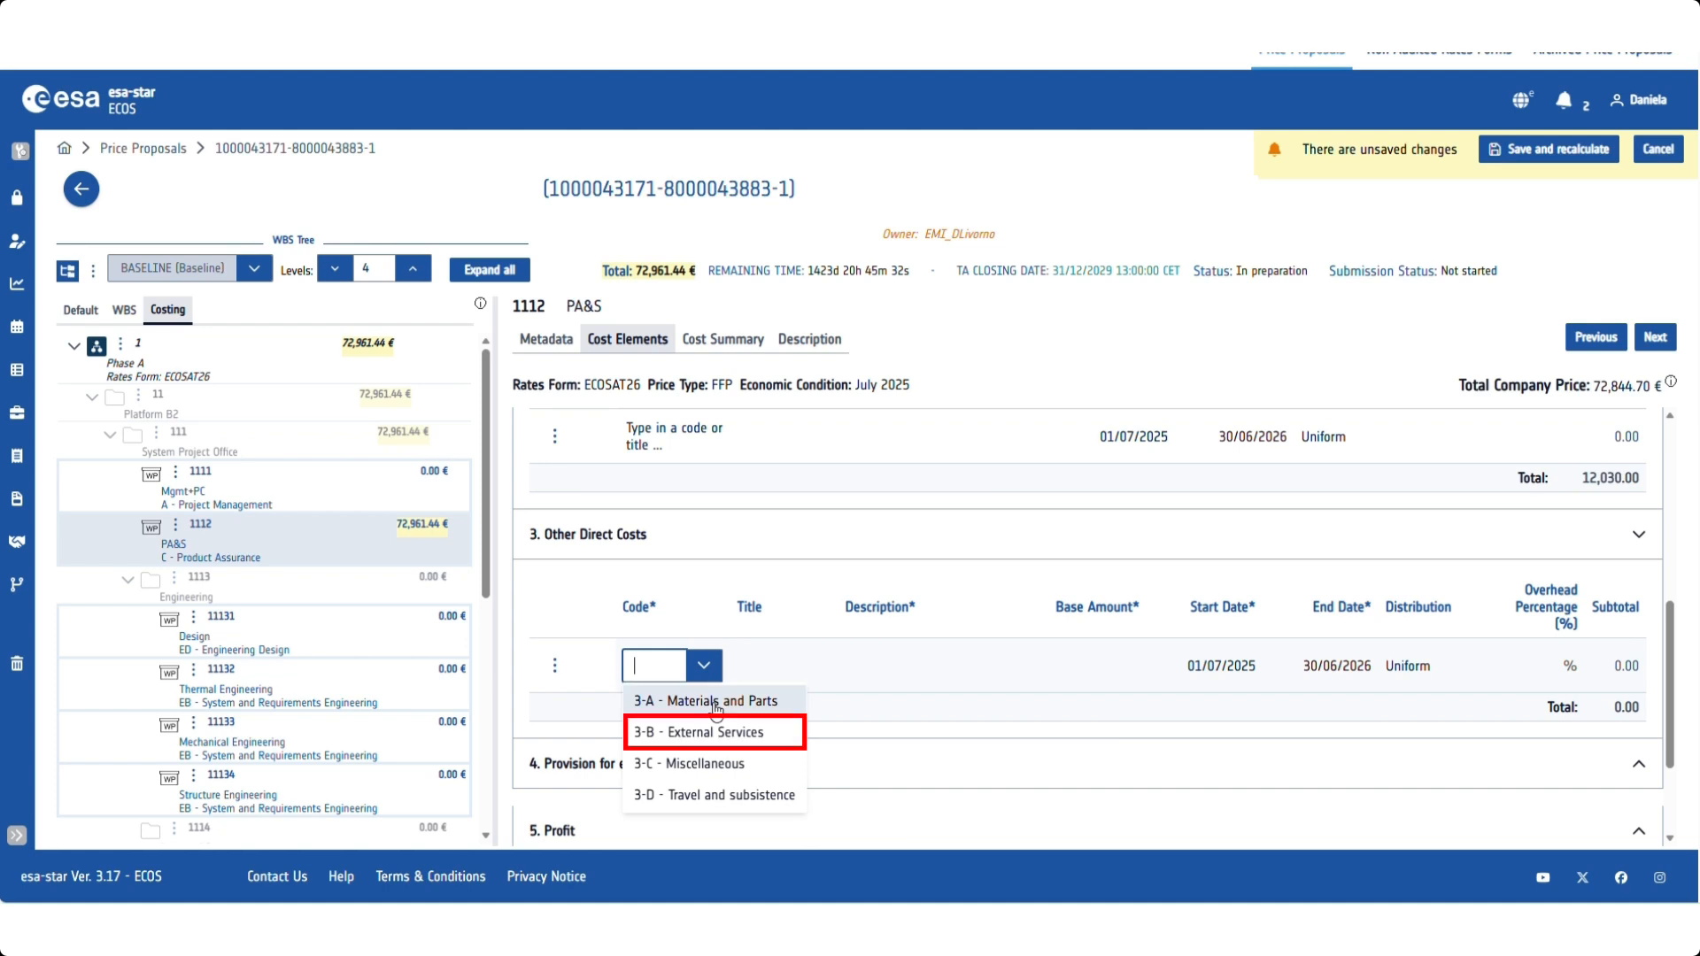
pyautogui.click(716, 705)
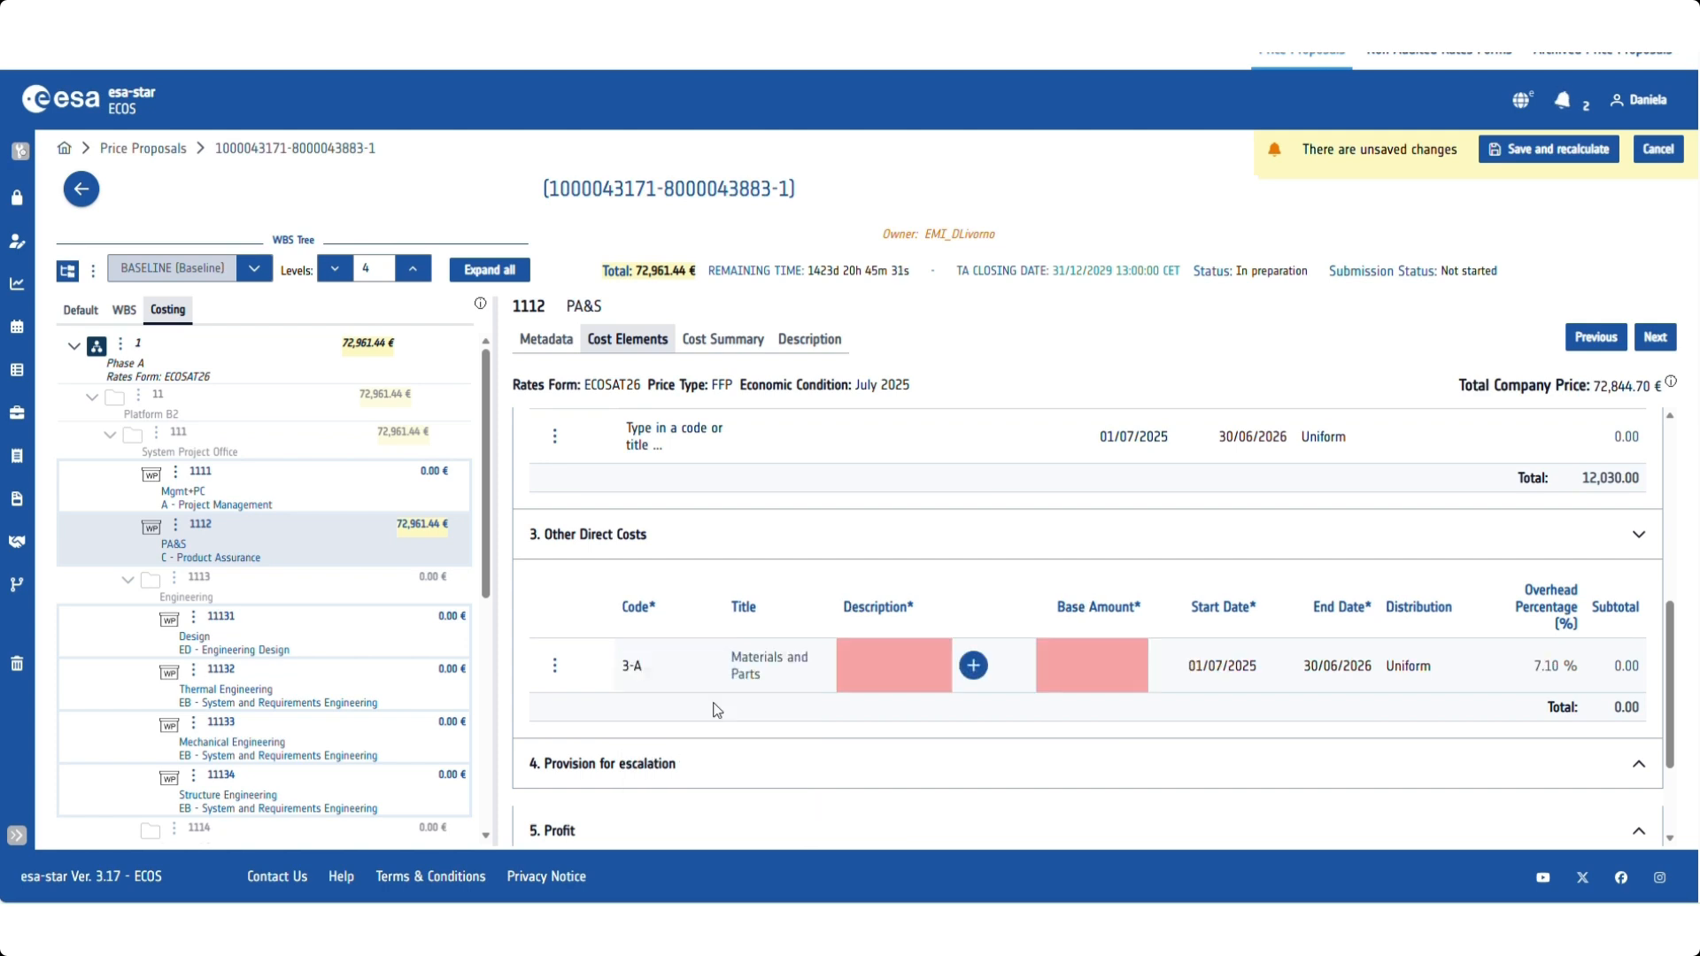
pyautogui.click(879, 666)
pyautogui.write('pri')
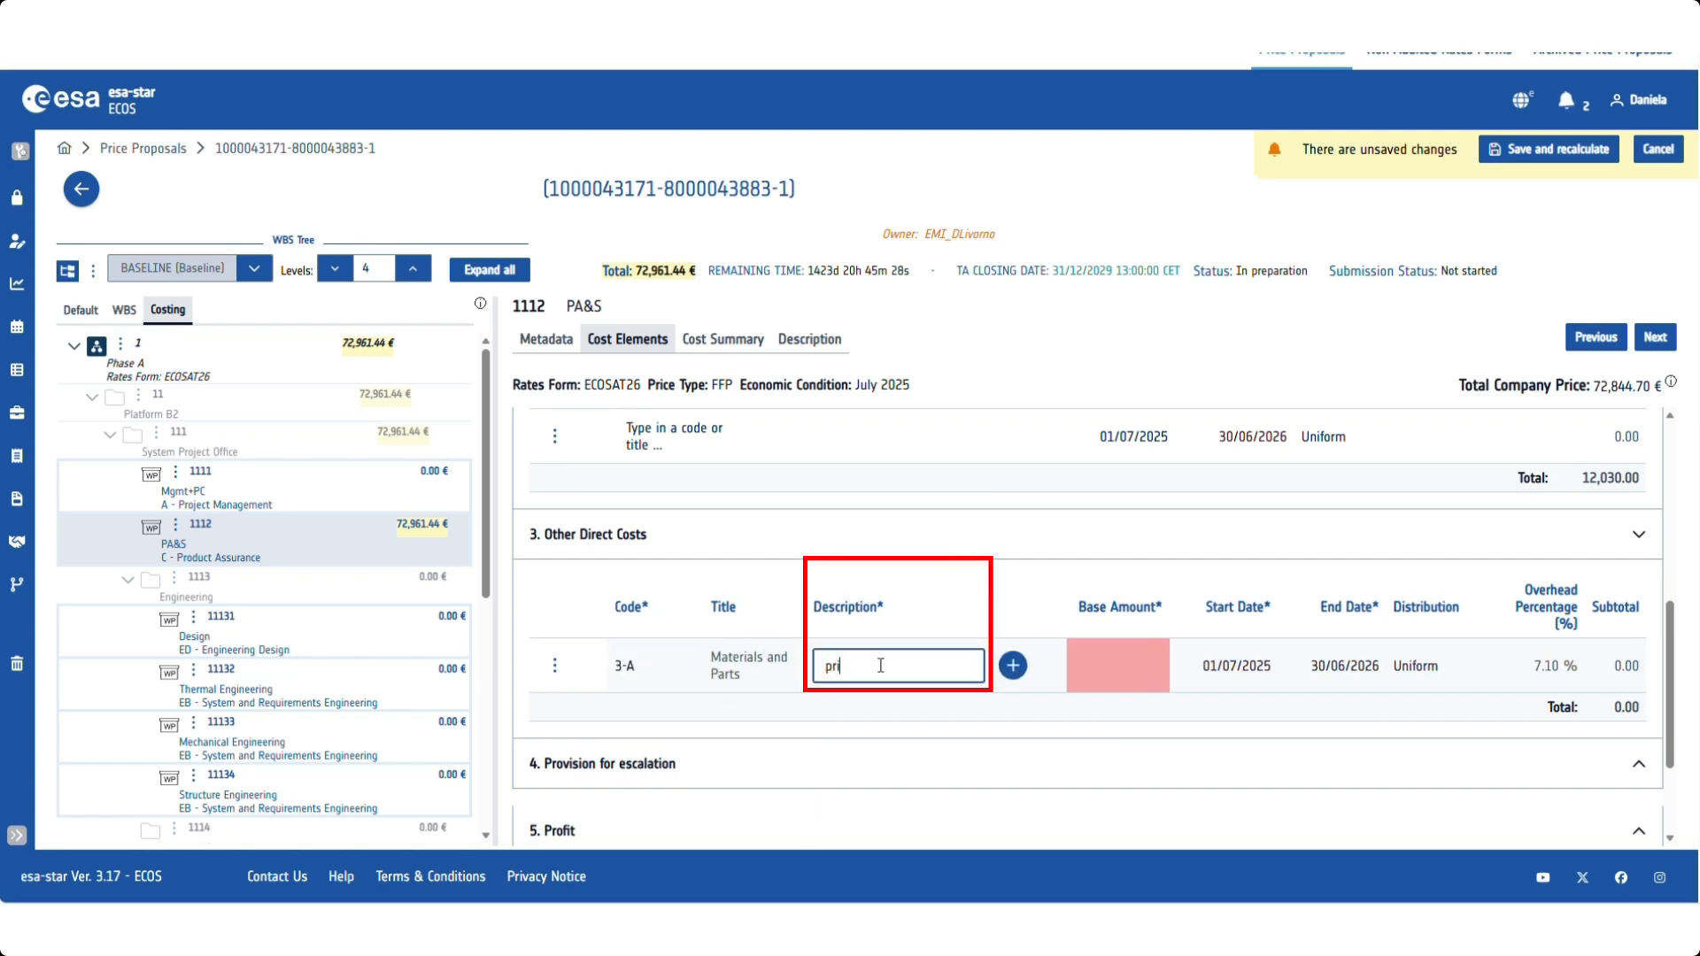
pyautogui.write('nter')
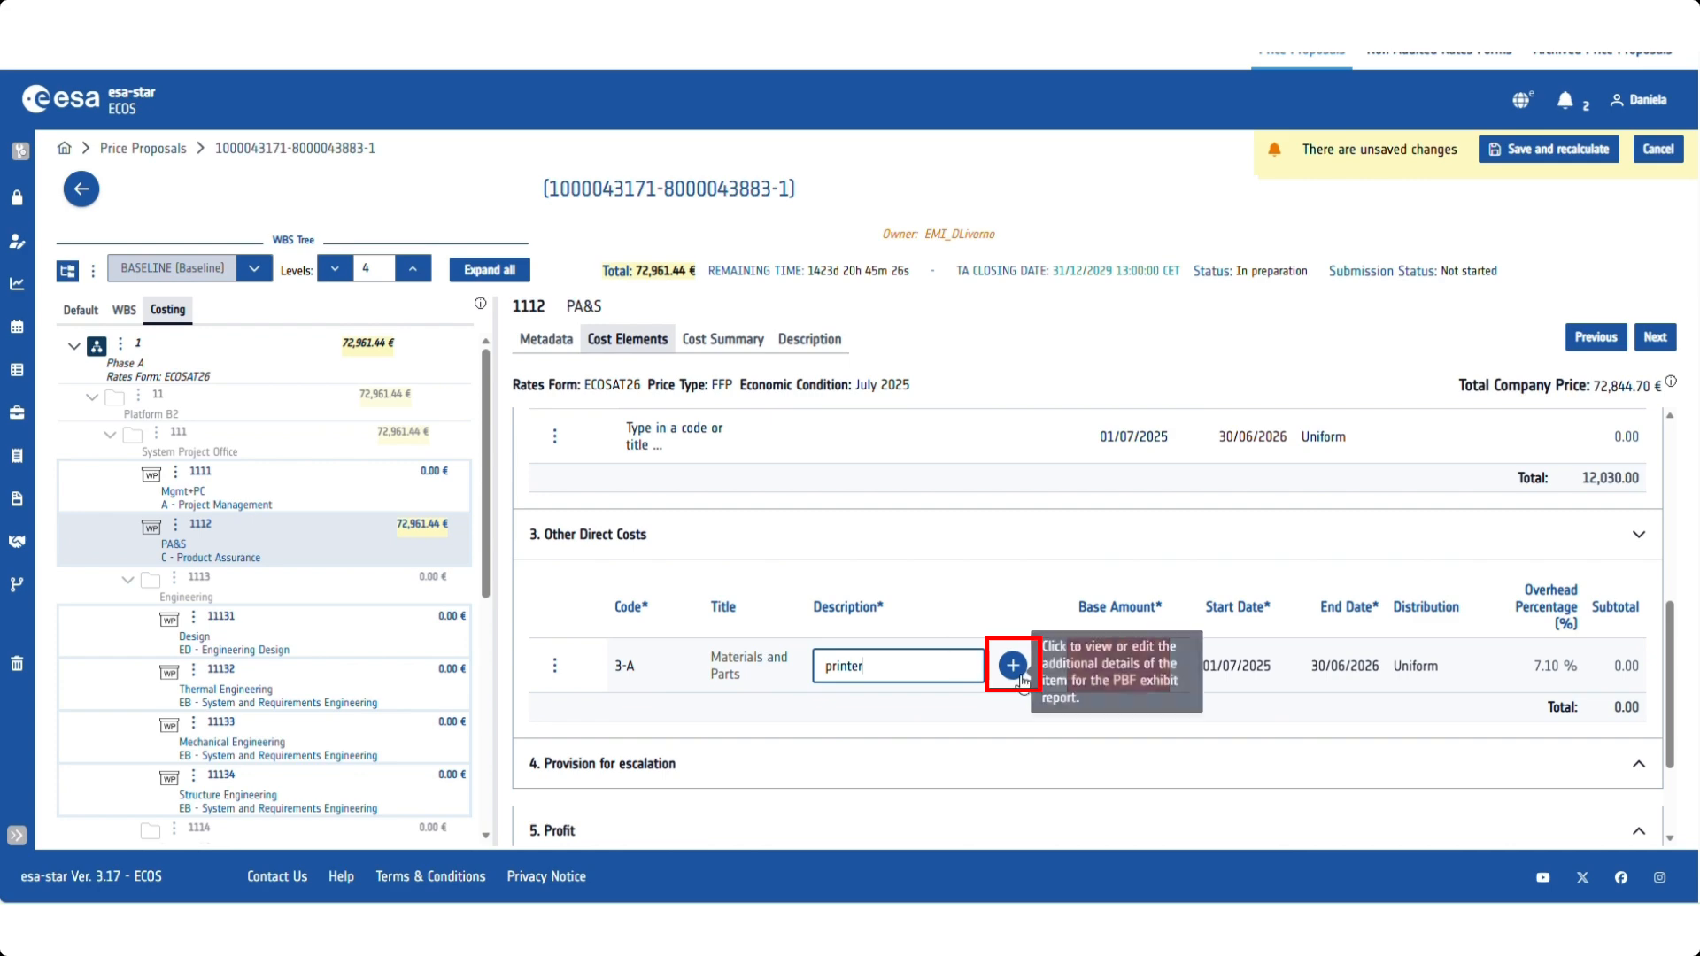
# Set the printer item's details to Parts and Products, quantity 1 and purchasing cost 1000, and save and recalculate.
pyautogui.click(1014, 669)
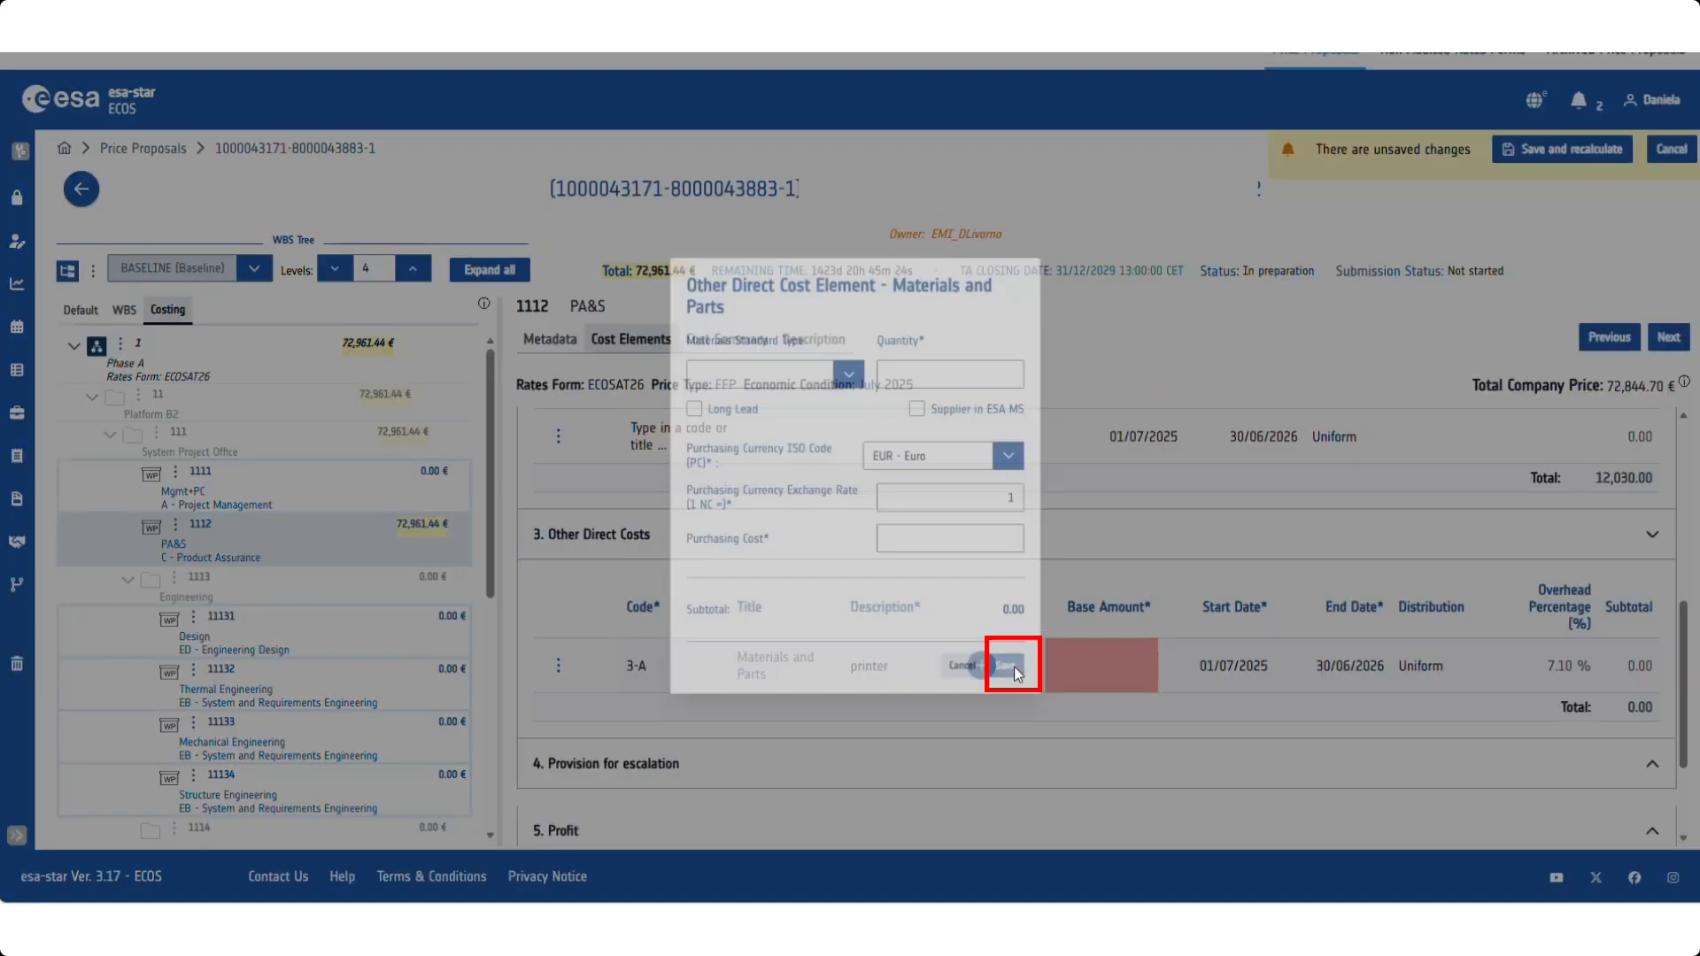
pyautogui.click(848, 358)
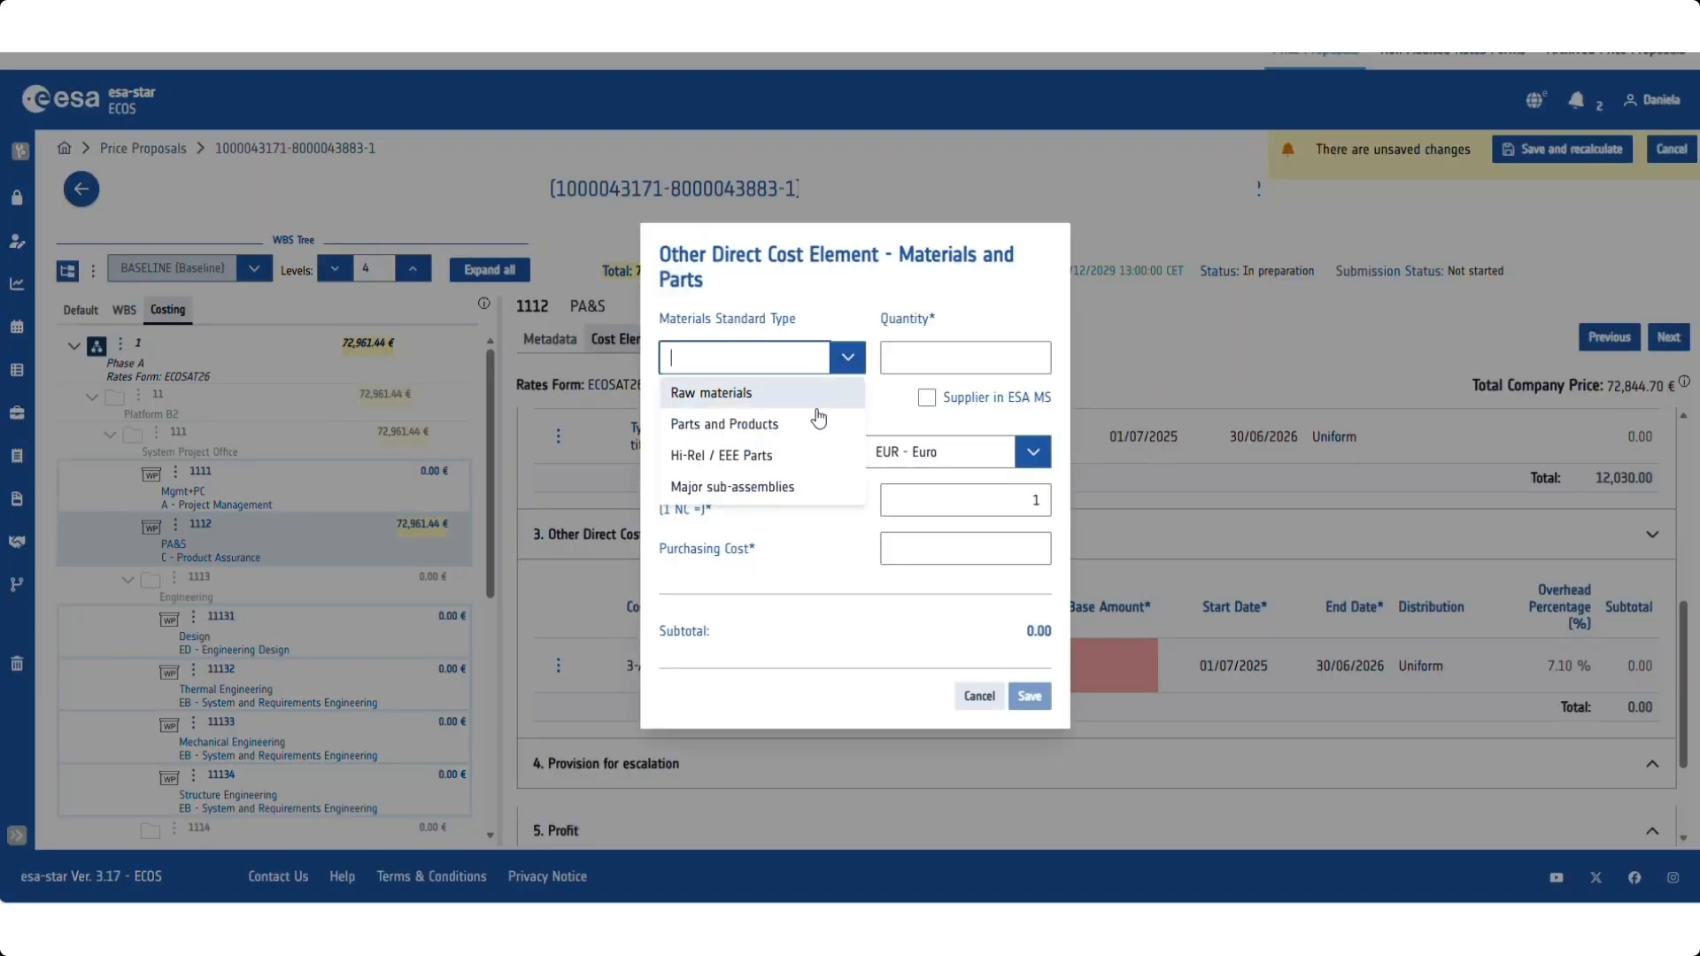
pyautogui.click(818, 423)
pyautogui.click(901, 369)
pyautogui.write('1')
pyautogui.click(943, 550)
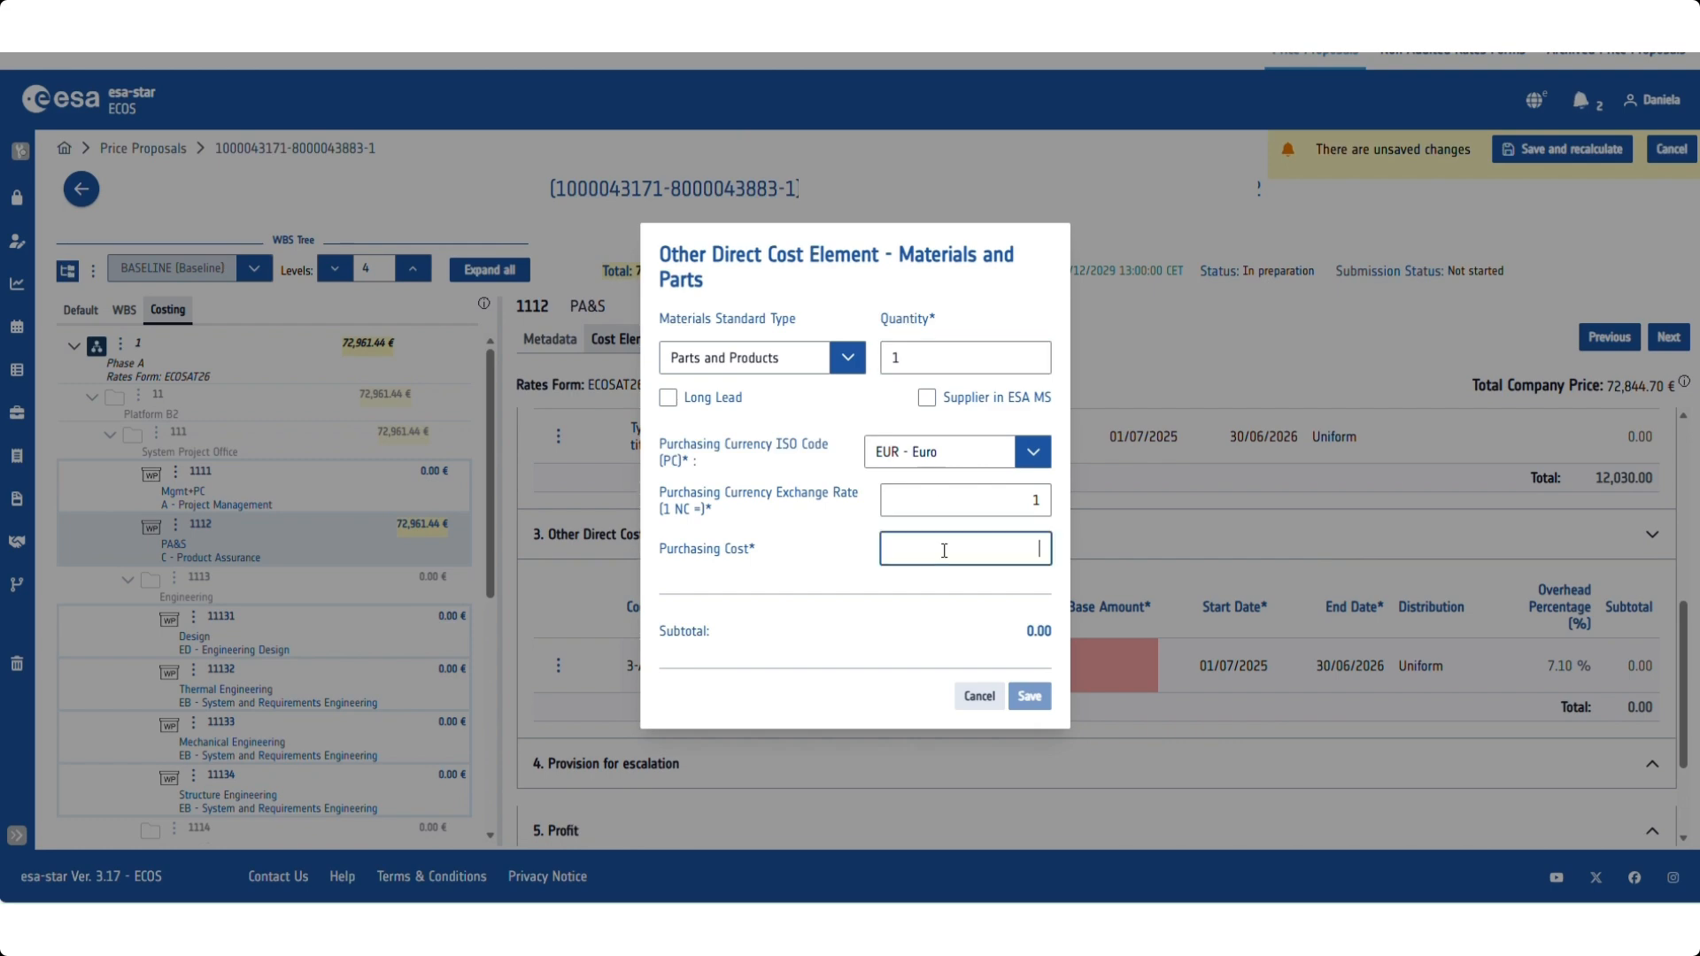
pyautogui.write('1000')
pyautogui.click(1029, 705)
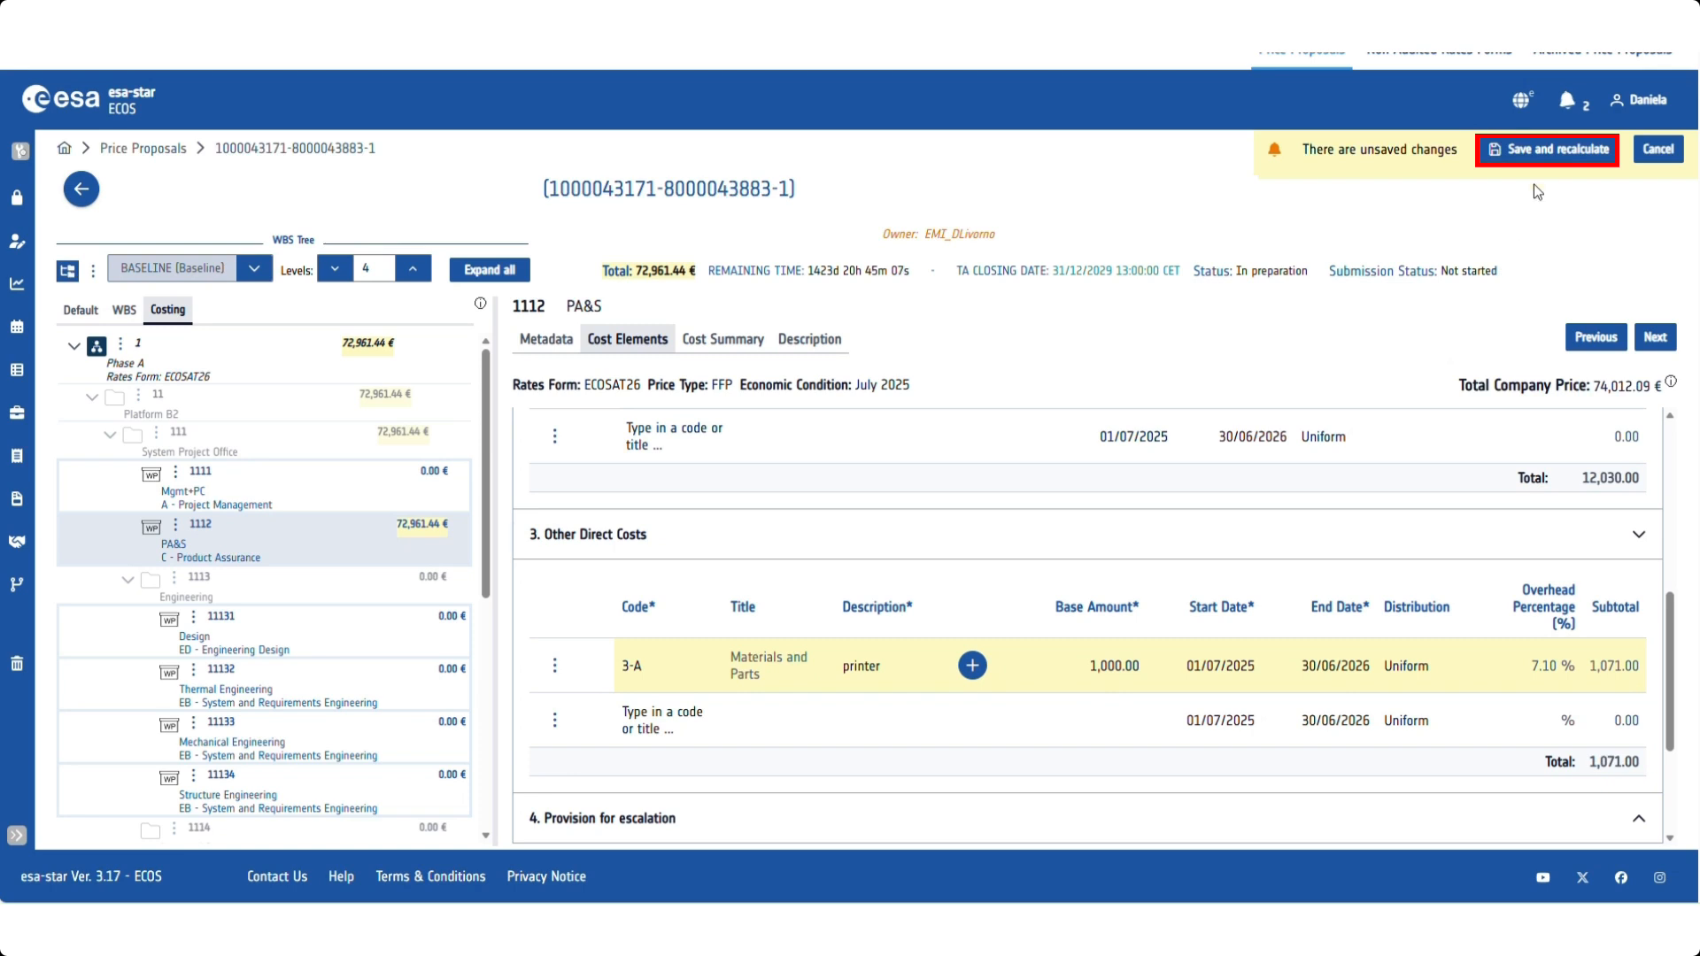
pyautogui.click(1555, 150)
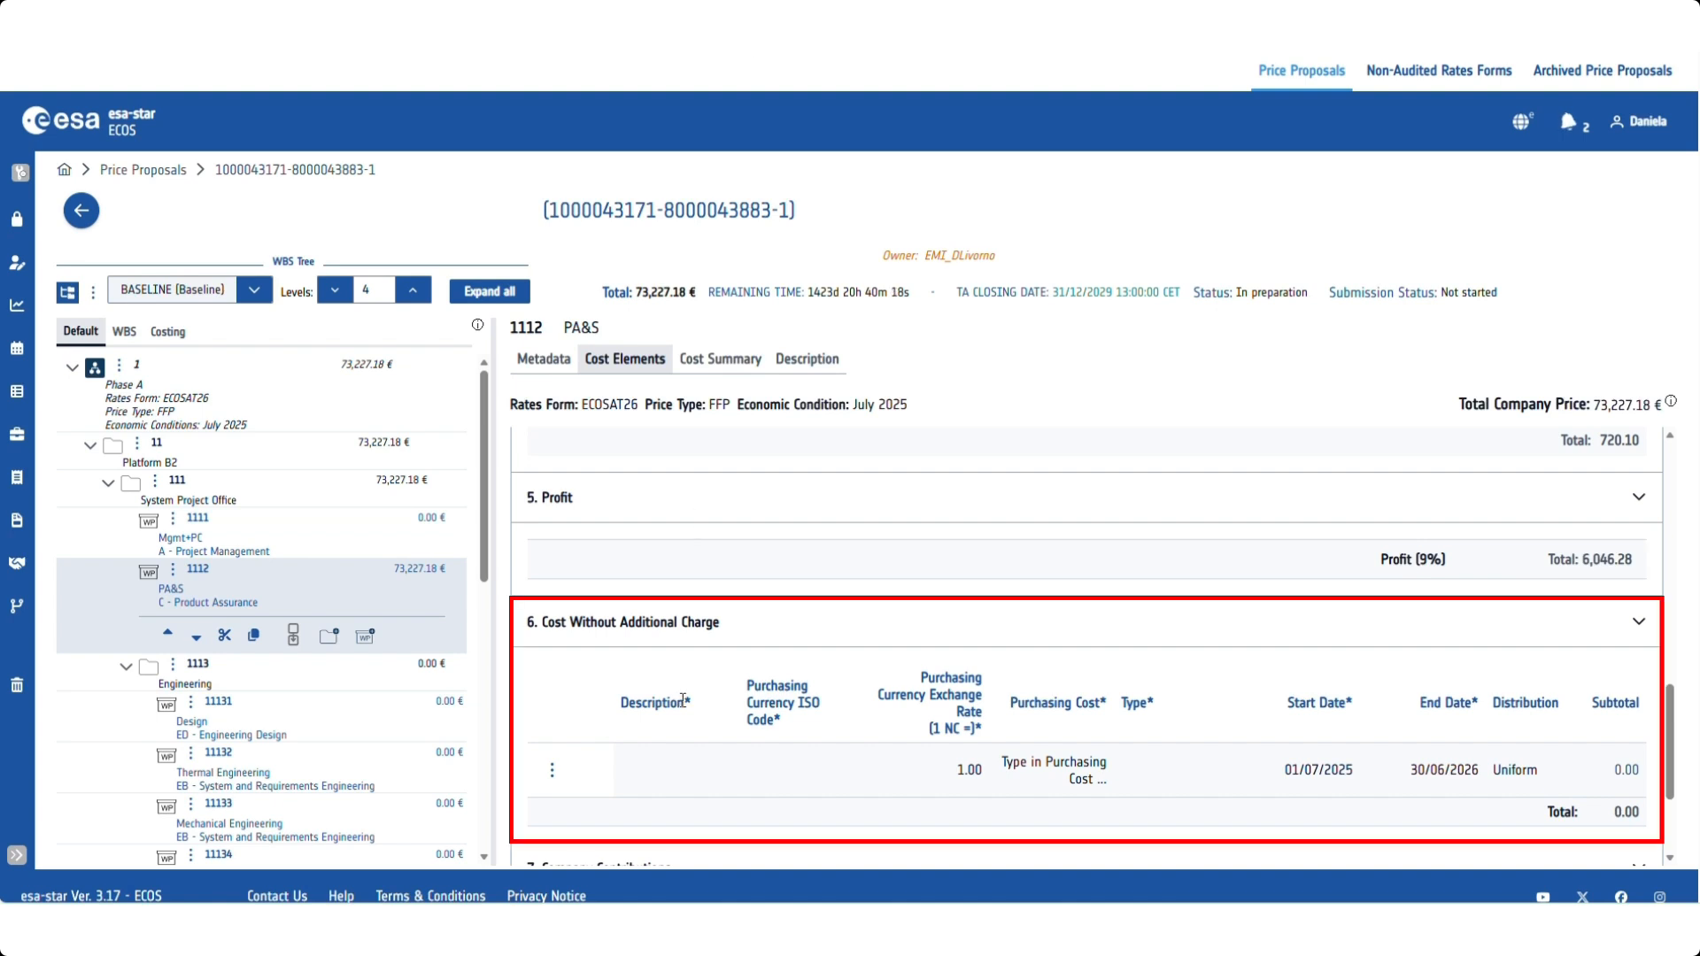
# Start a Cost Without Additional Charge line with description "CWAC" and purchasing currency EUR.
pyautogui.click(657, 763)
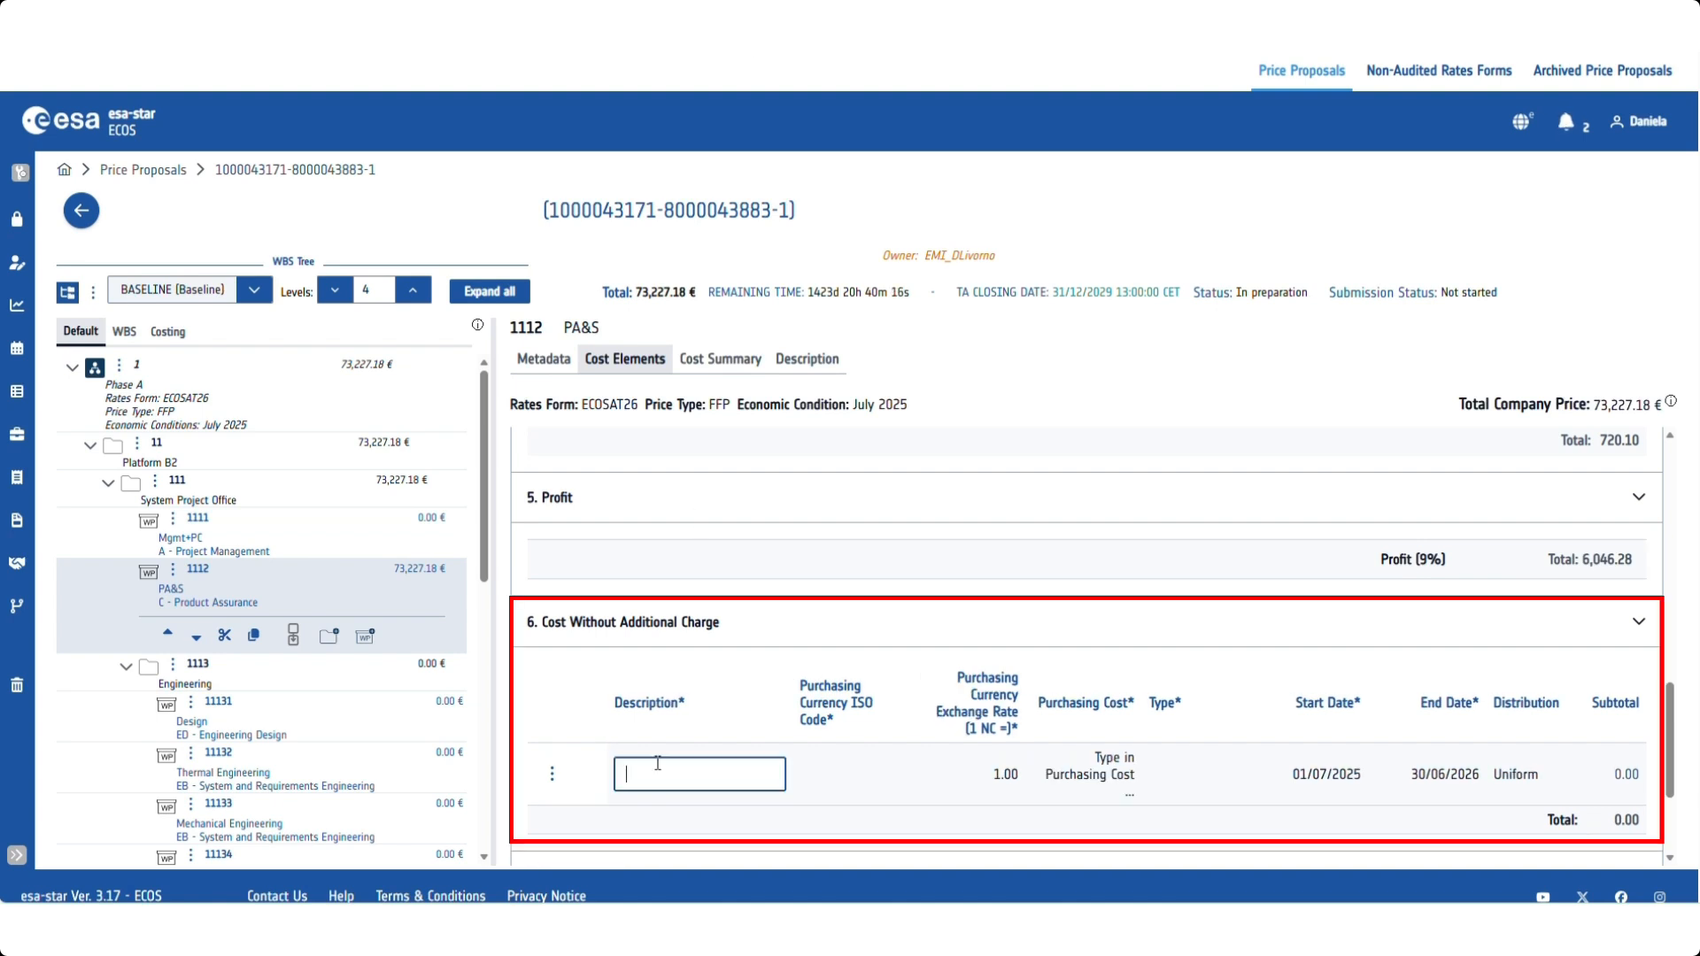
pyautogui.write('CWAC')
pyautogui.click(841, 786)
pyautogui.write('E')
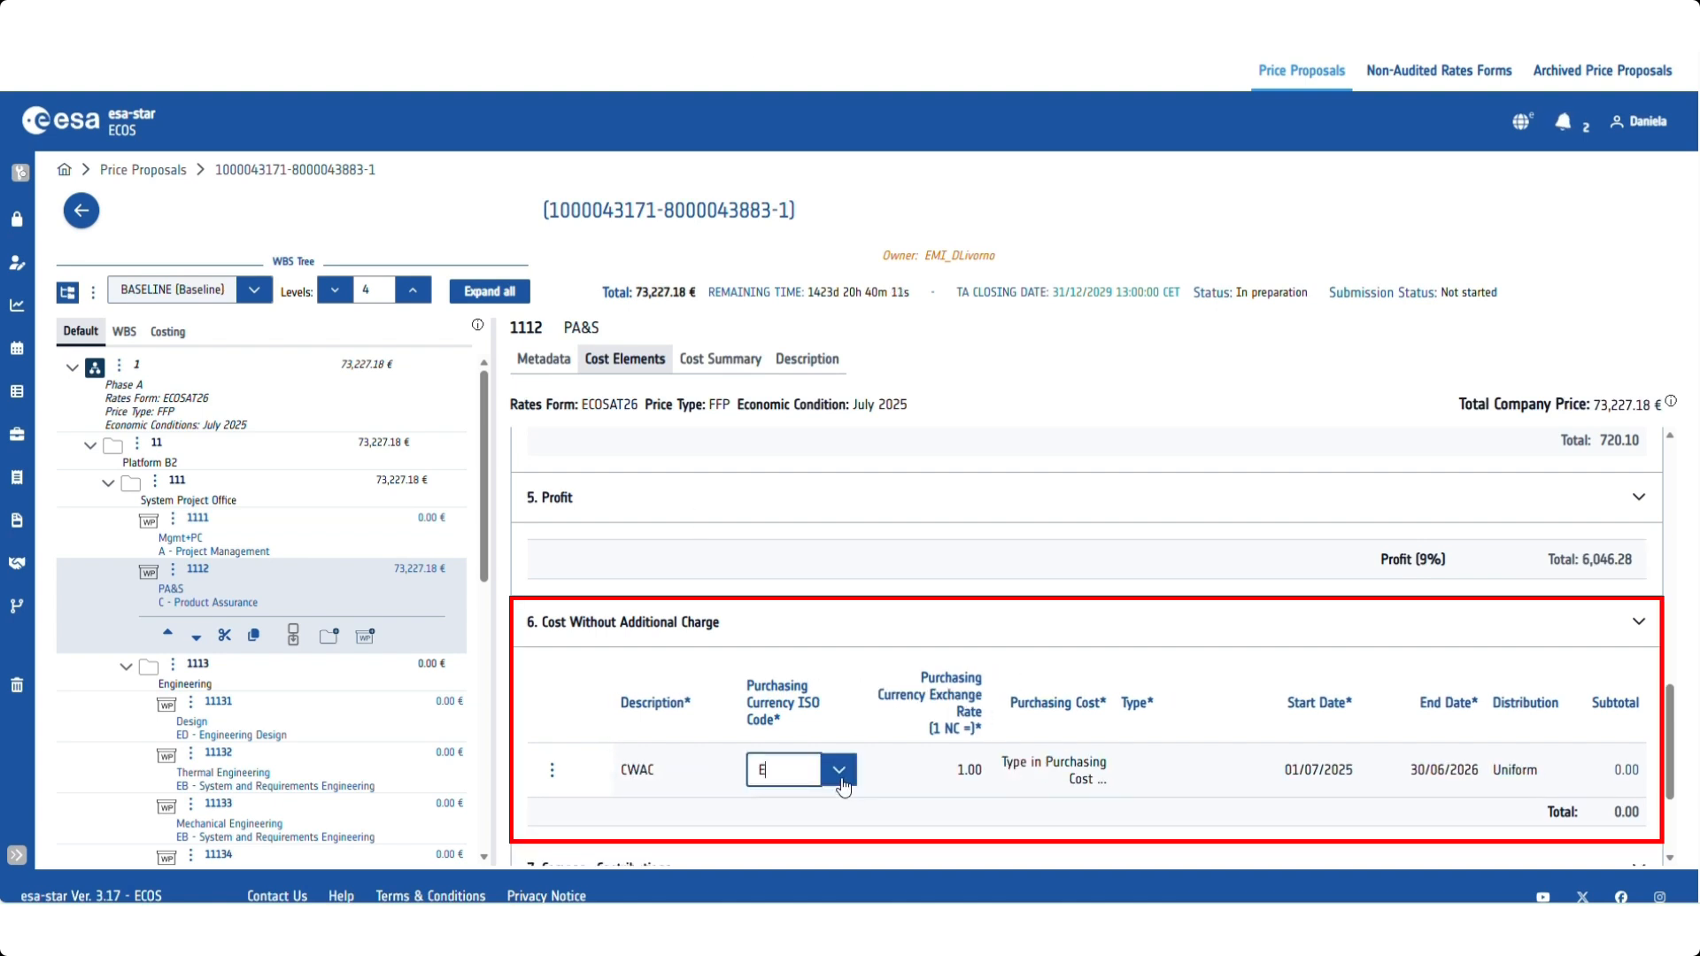
pyautogui.write('UR')
pyautogui.press('Return')
# Set the CWAC line's purchasing cost to 350 and its type to Pass-through costs, and save and recalculate.
pyautogui.click(1054, 768)
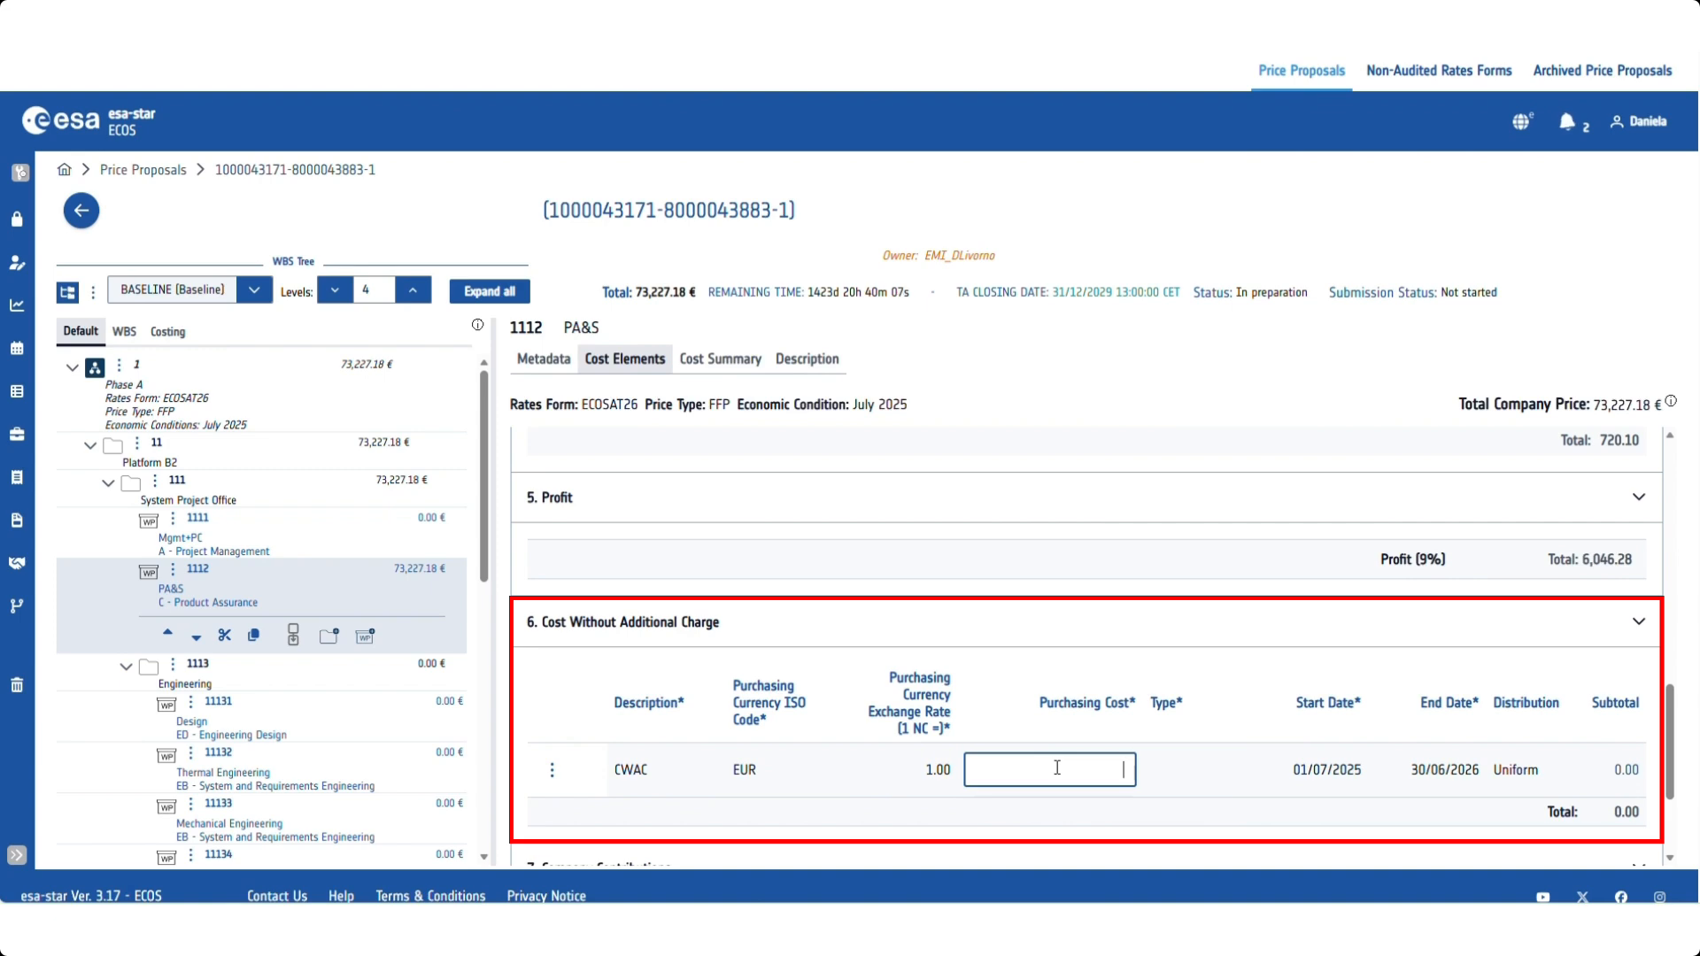
pyautogui.write('350')
pyautogui.click(1159, 770)
pyautogui.click(1209, 769)
pyautogui.click(1210, 808)
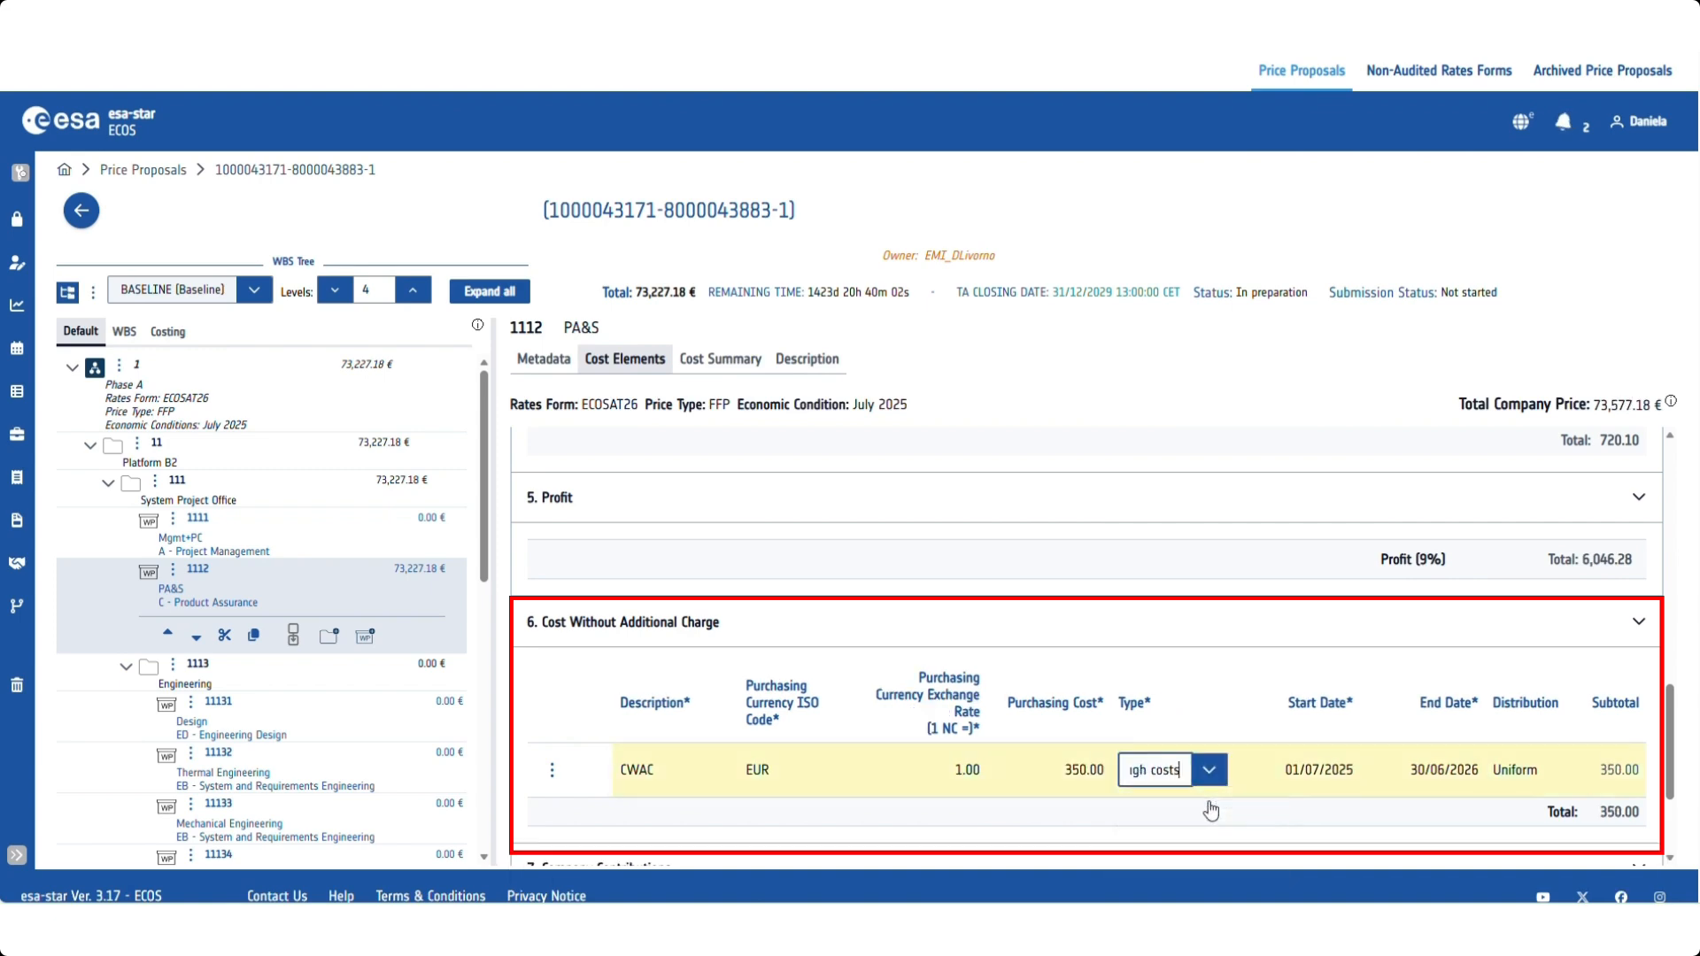
pyautogui.click(1540, 176)
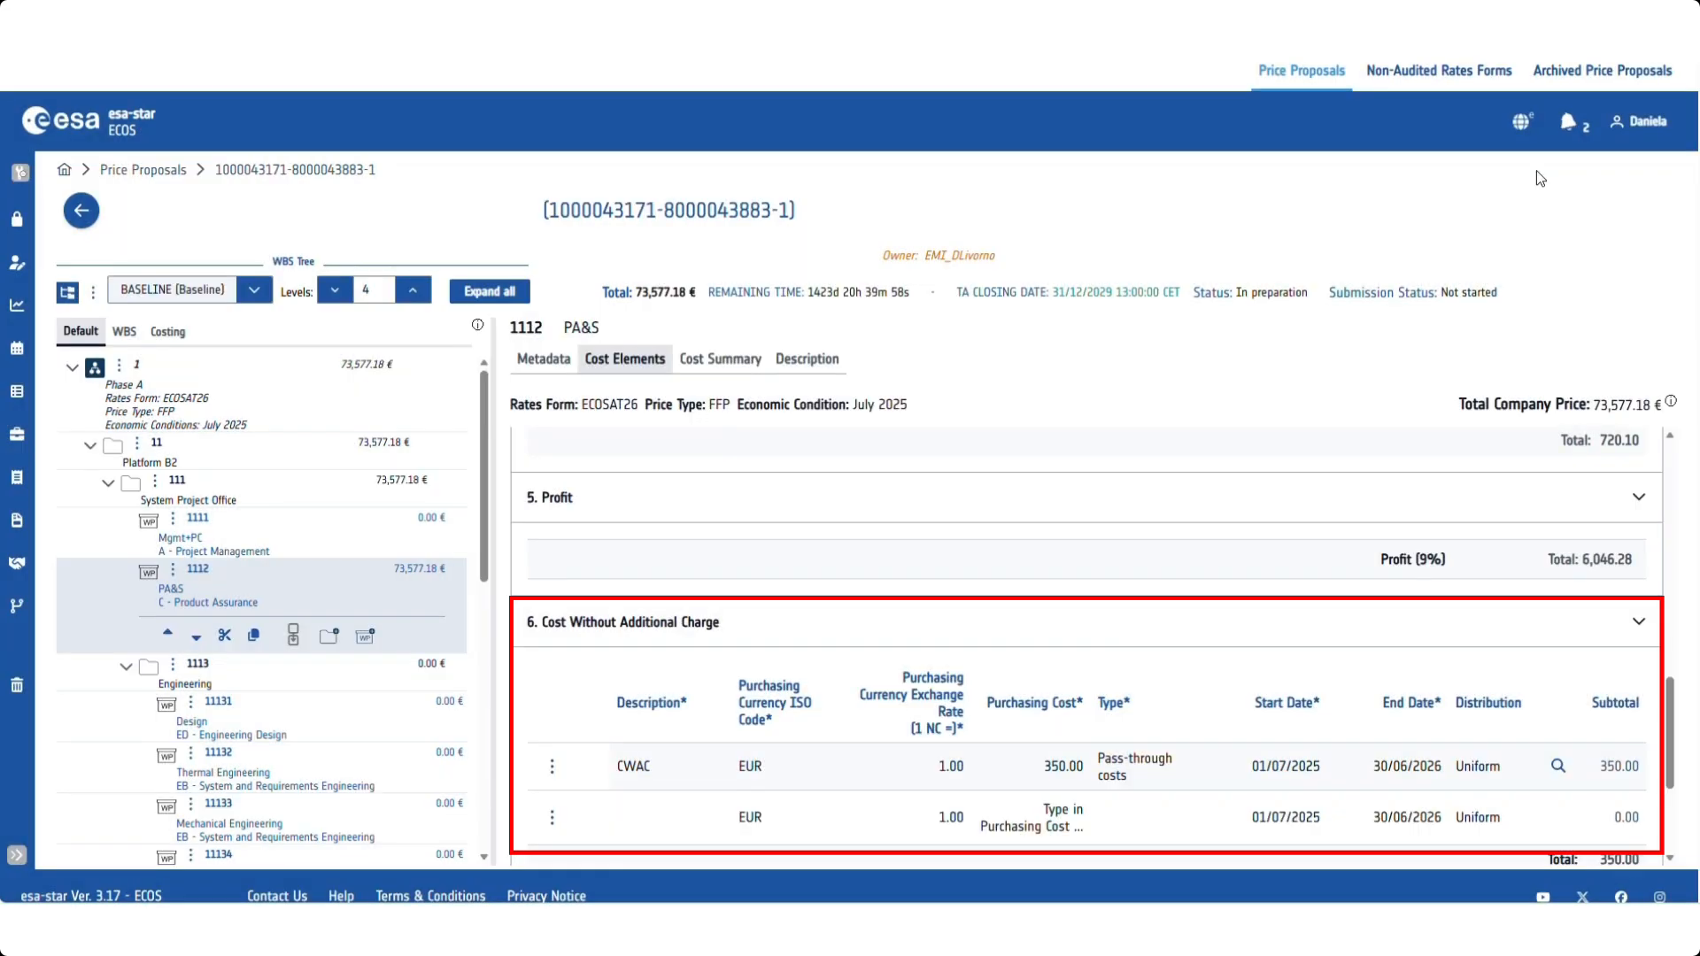
# Start a Company Contributions line with description "CC" and type In-kind type A, leaving the additional description empty.
pyautogui.scroll(-3, 717, 524)
pyautogui.click(698, 787)
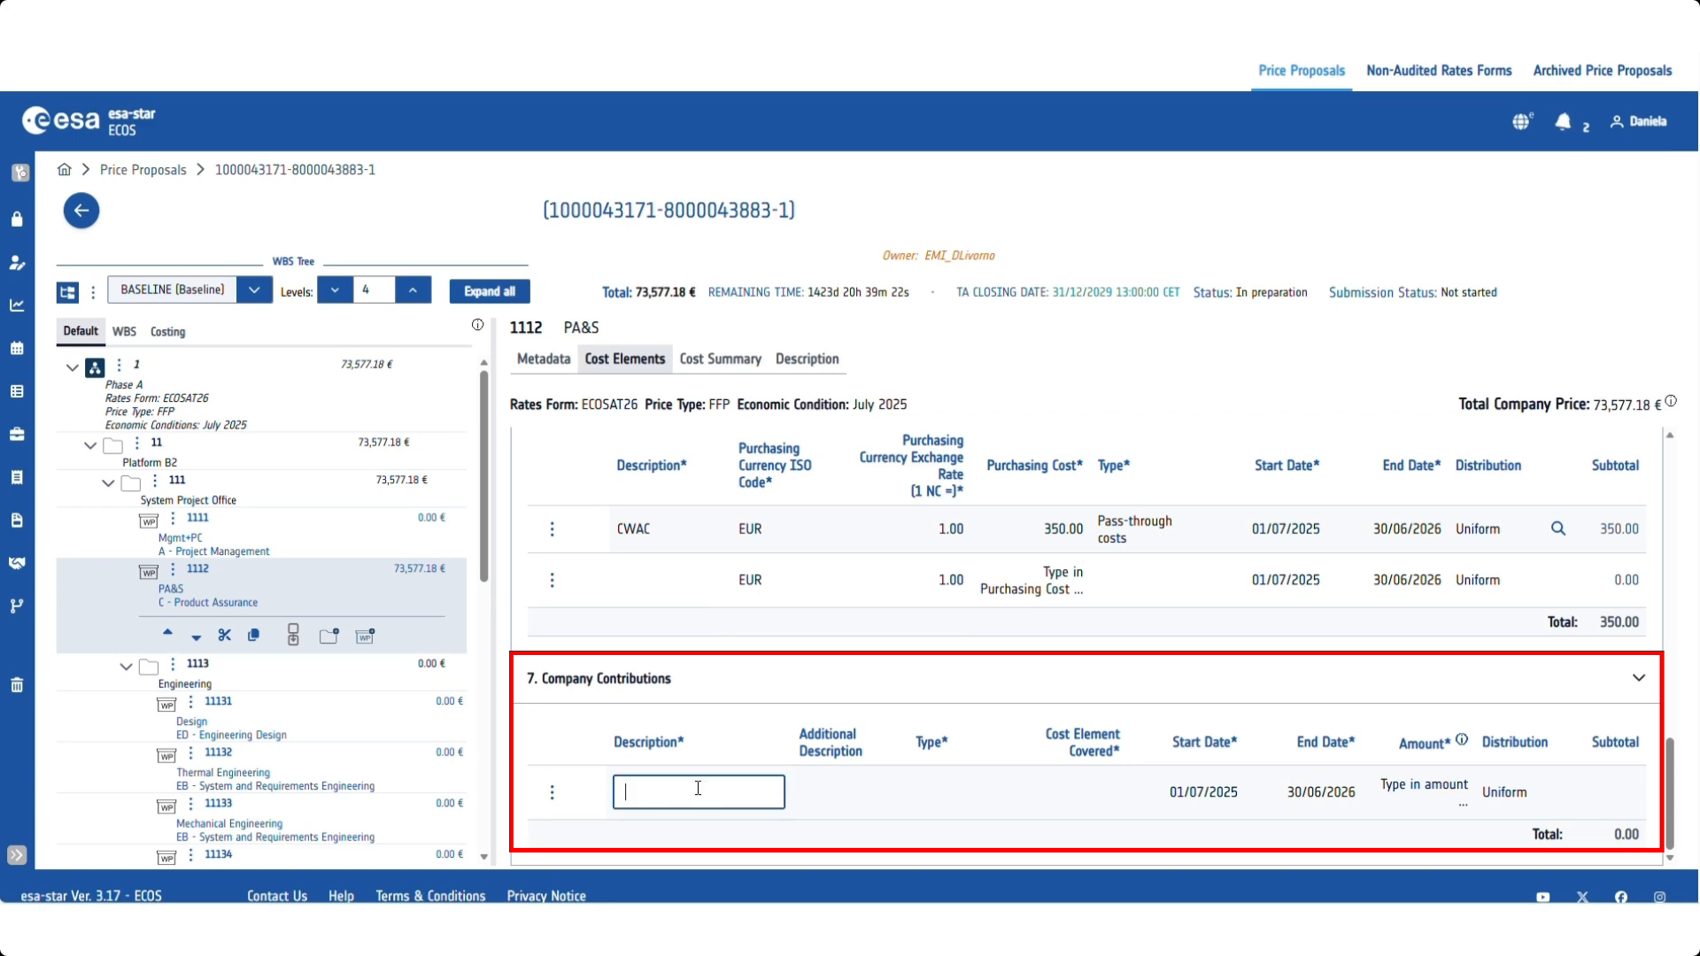
pyautogui.write('CC')
pyautogui.click(835, 786)
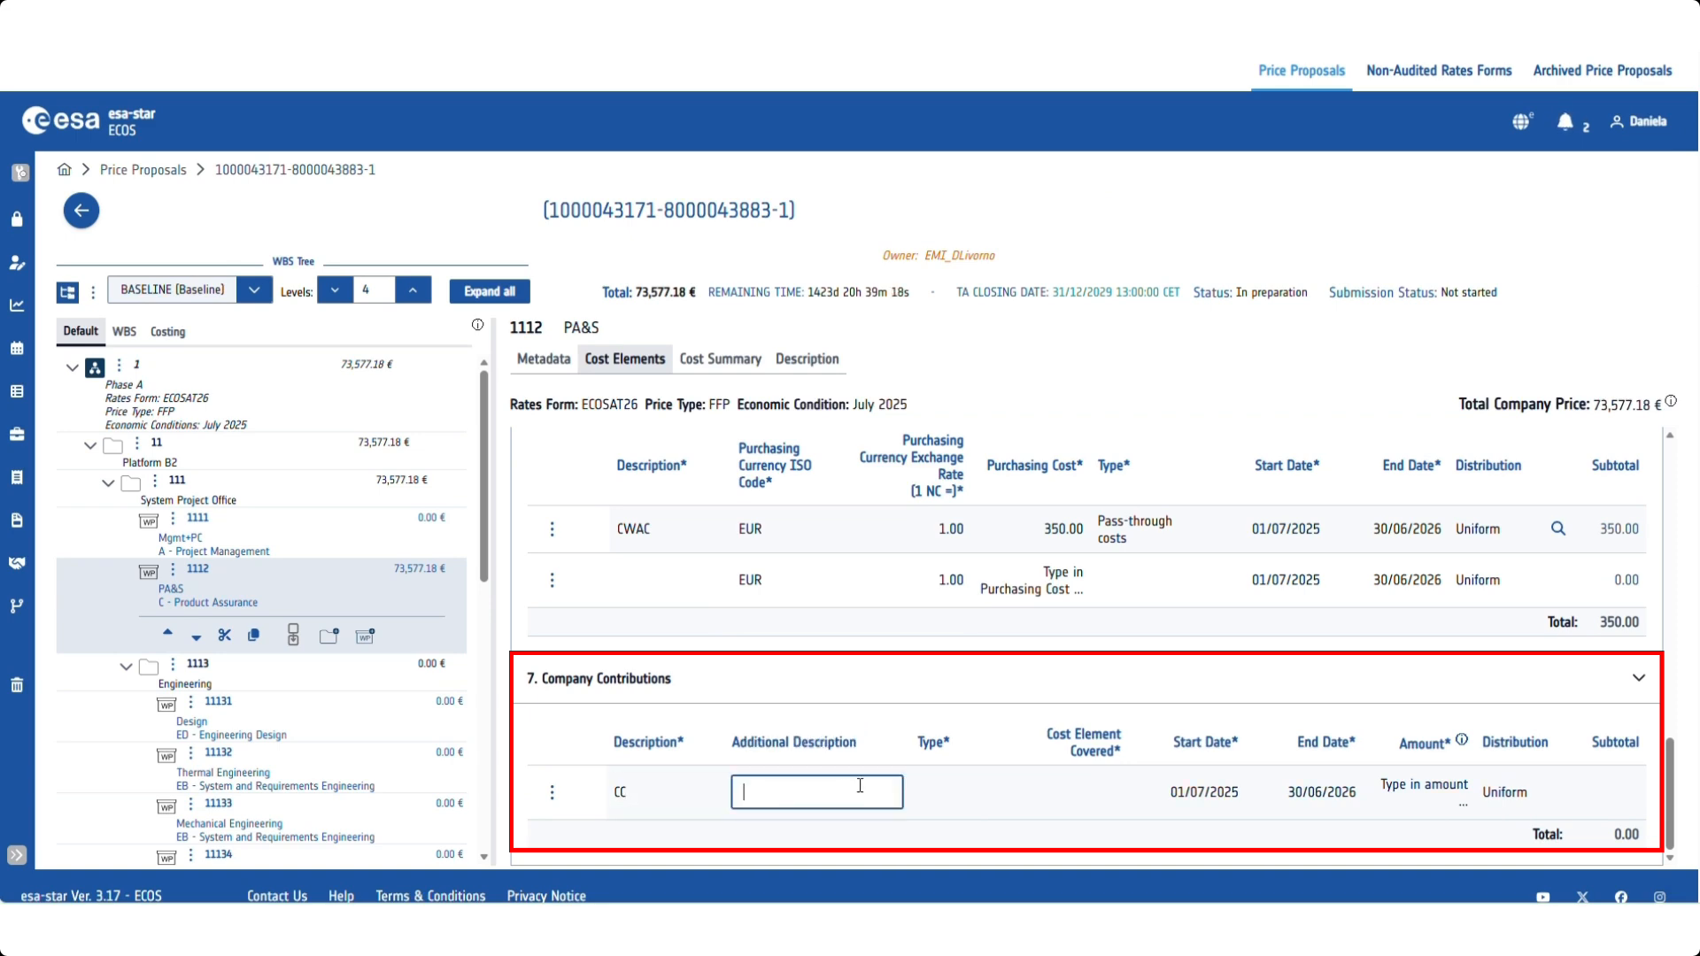
pyautogui.click(944, 791)
pyautogui.click(947, 794)
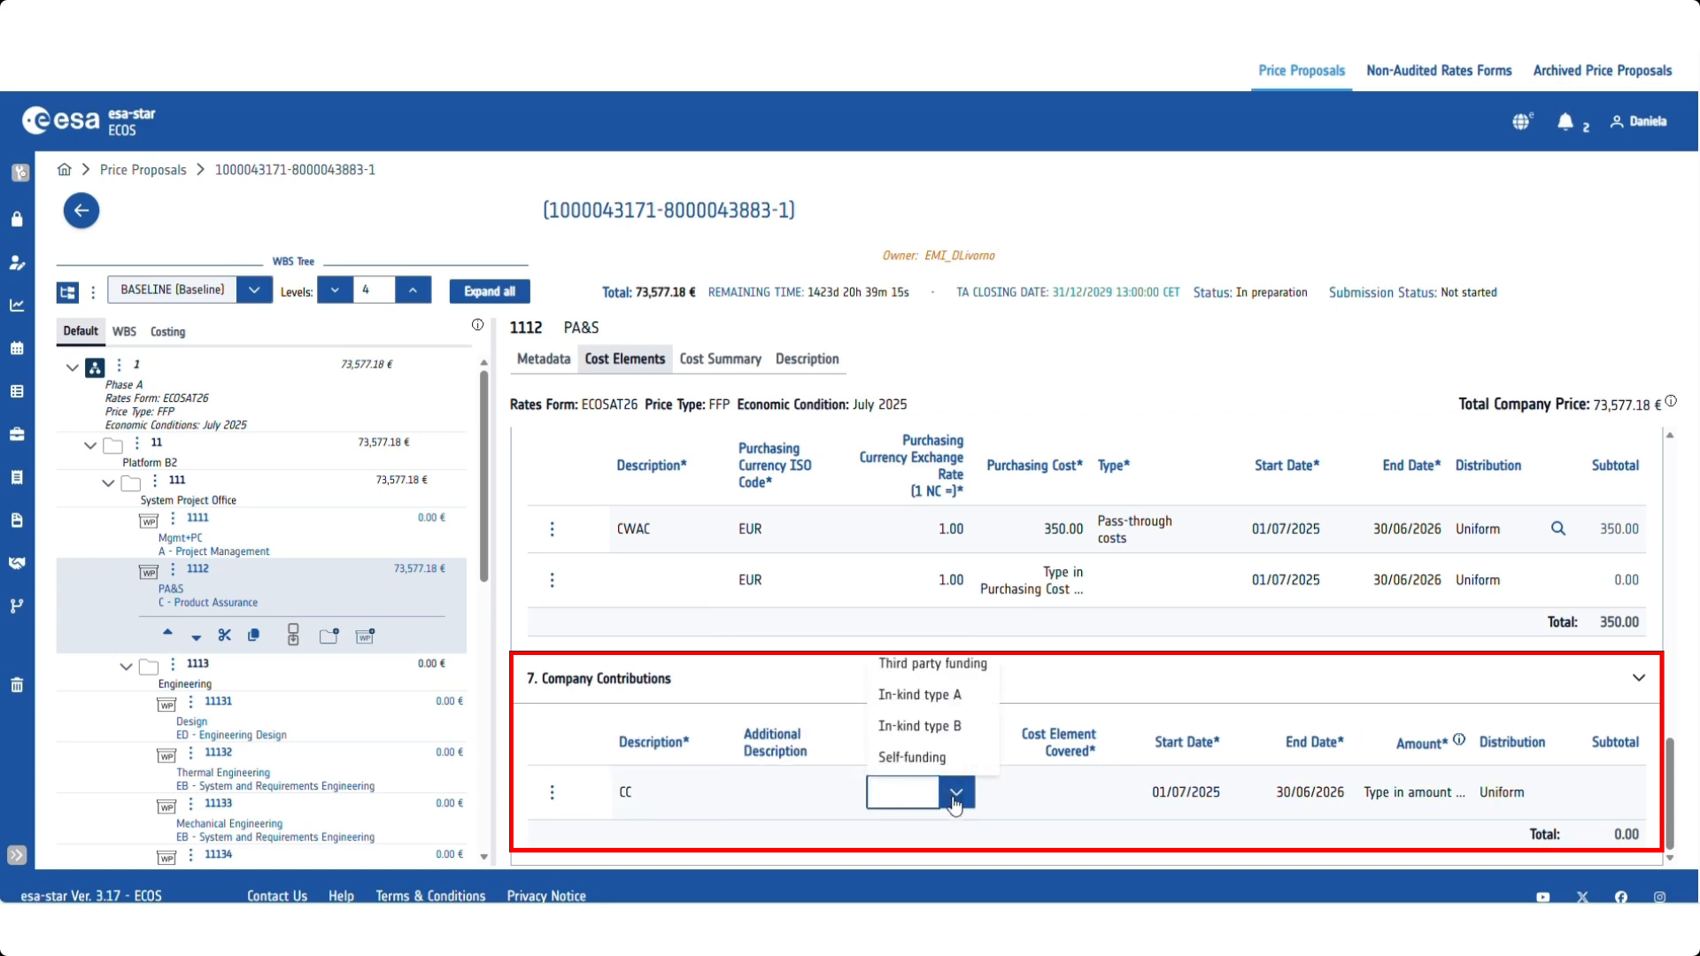
pyautogui.click(945, 695)
# Set the CC contribution to cover Other Direct Costs with an amount of 200, and save and recalculate.
pyautogui.click(1080, 792)
pyautogui.click(1078, 791)
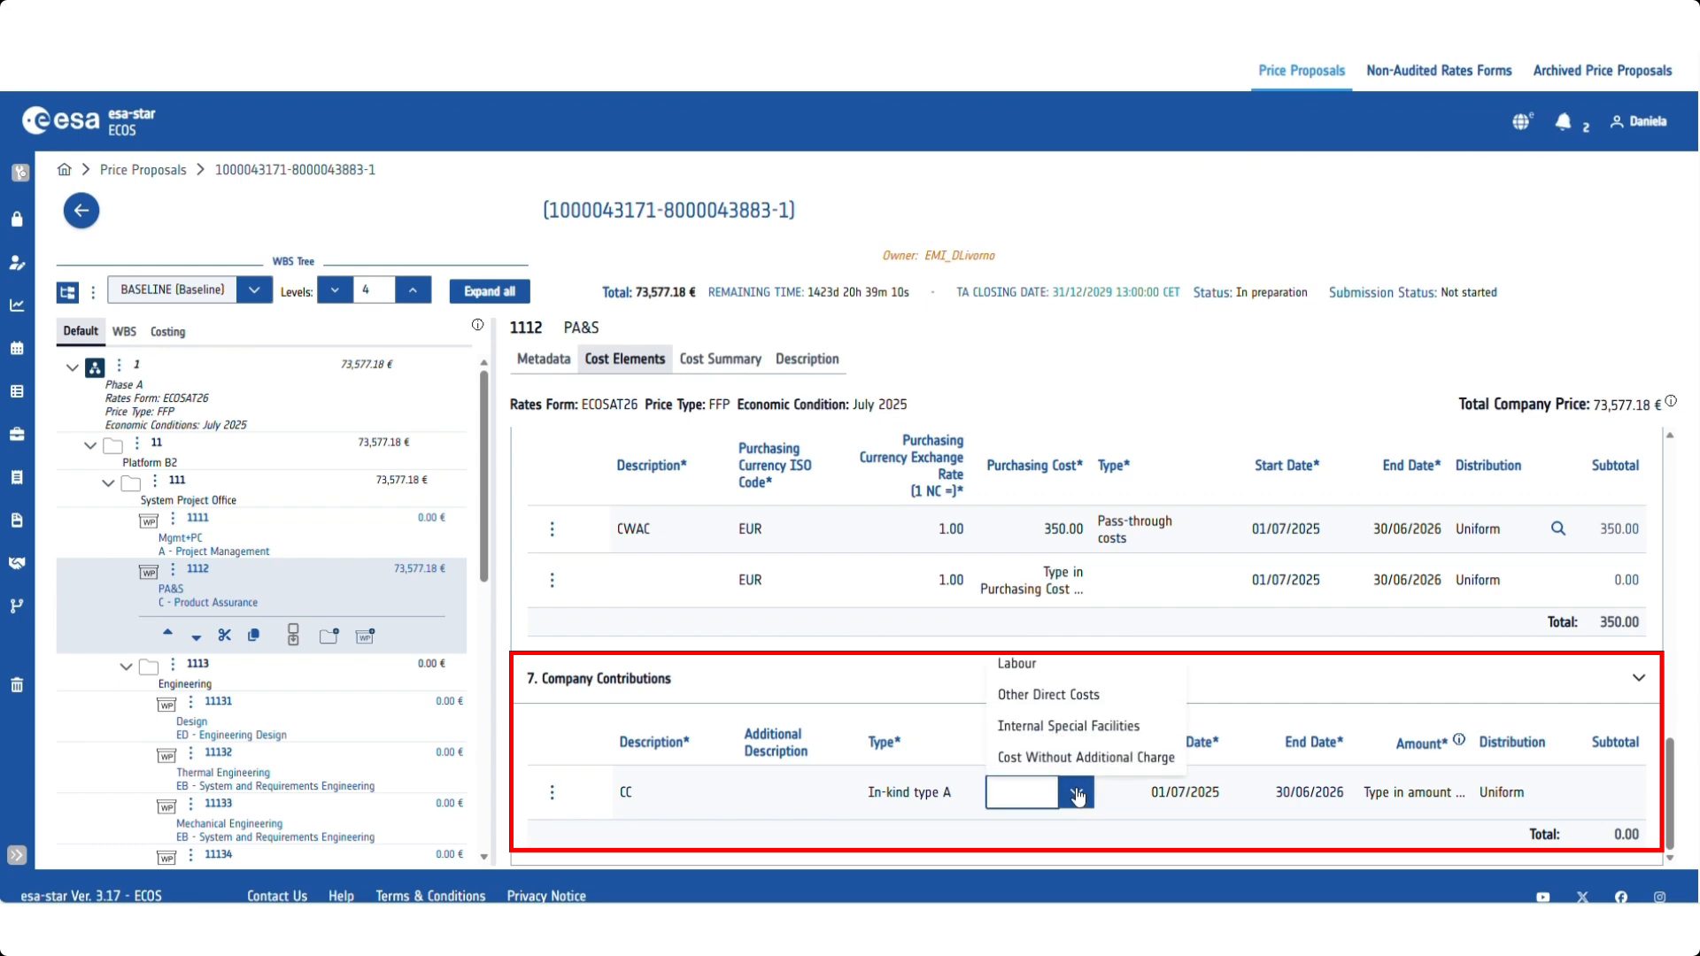
pyautogui.click(1054, 694)
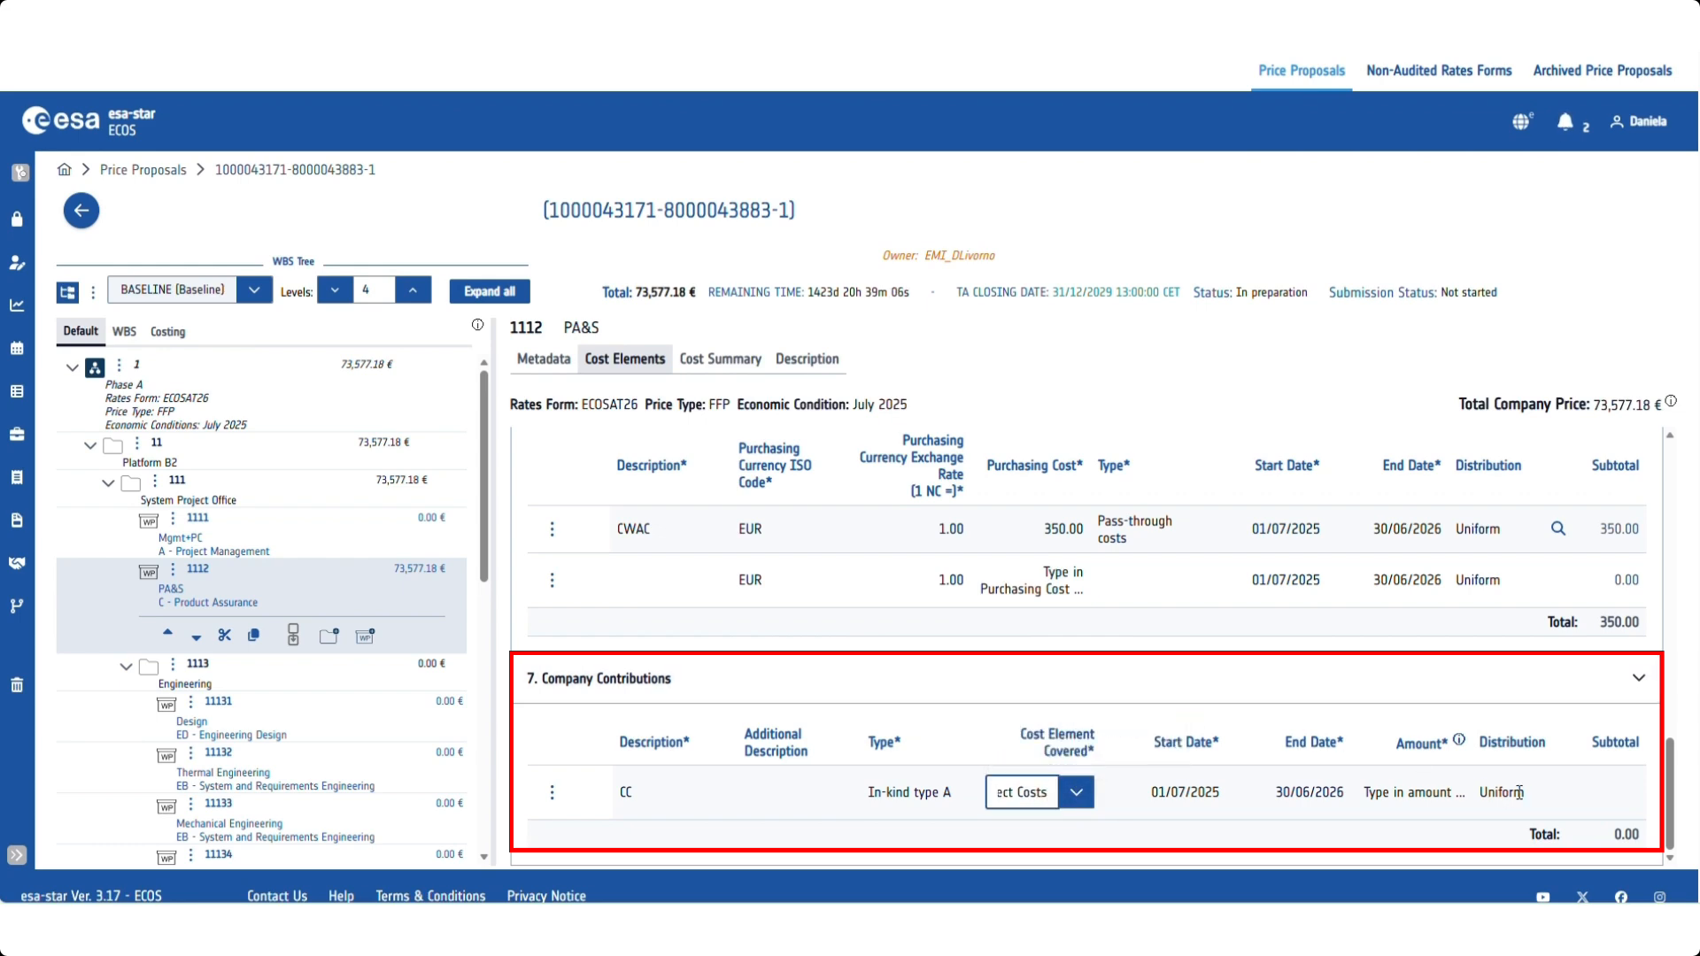
pyautogui.click(1580, 801)
pyautogui.click(1457, 798)
pyautogui.write('200')
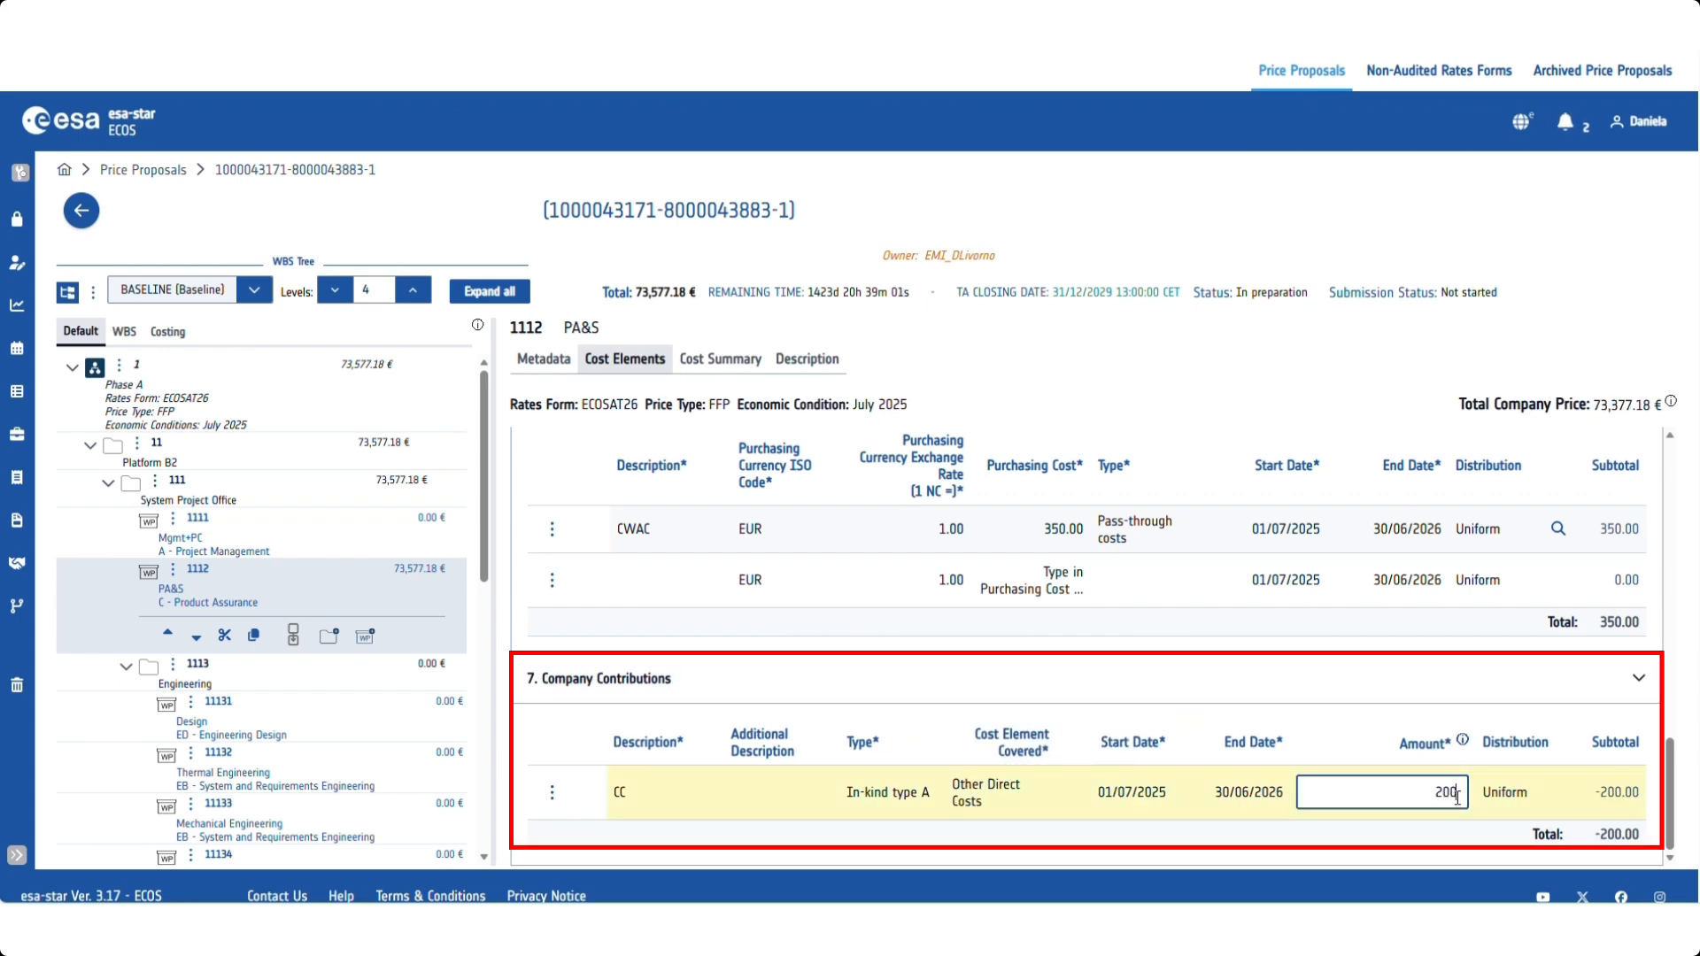
pyautogui.click(1546, 805)
pyautogui.click(1545, 178)
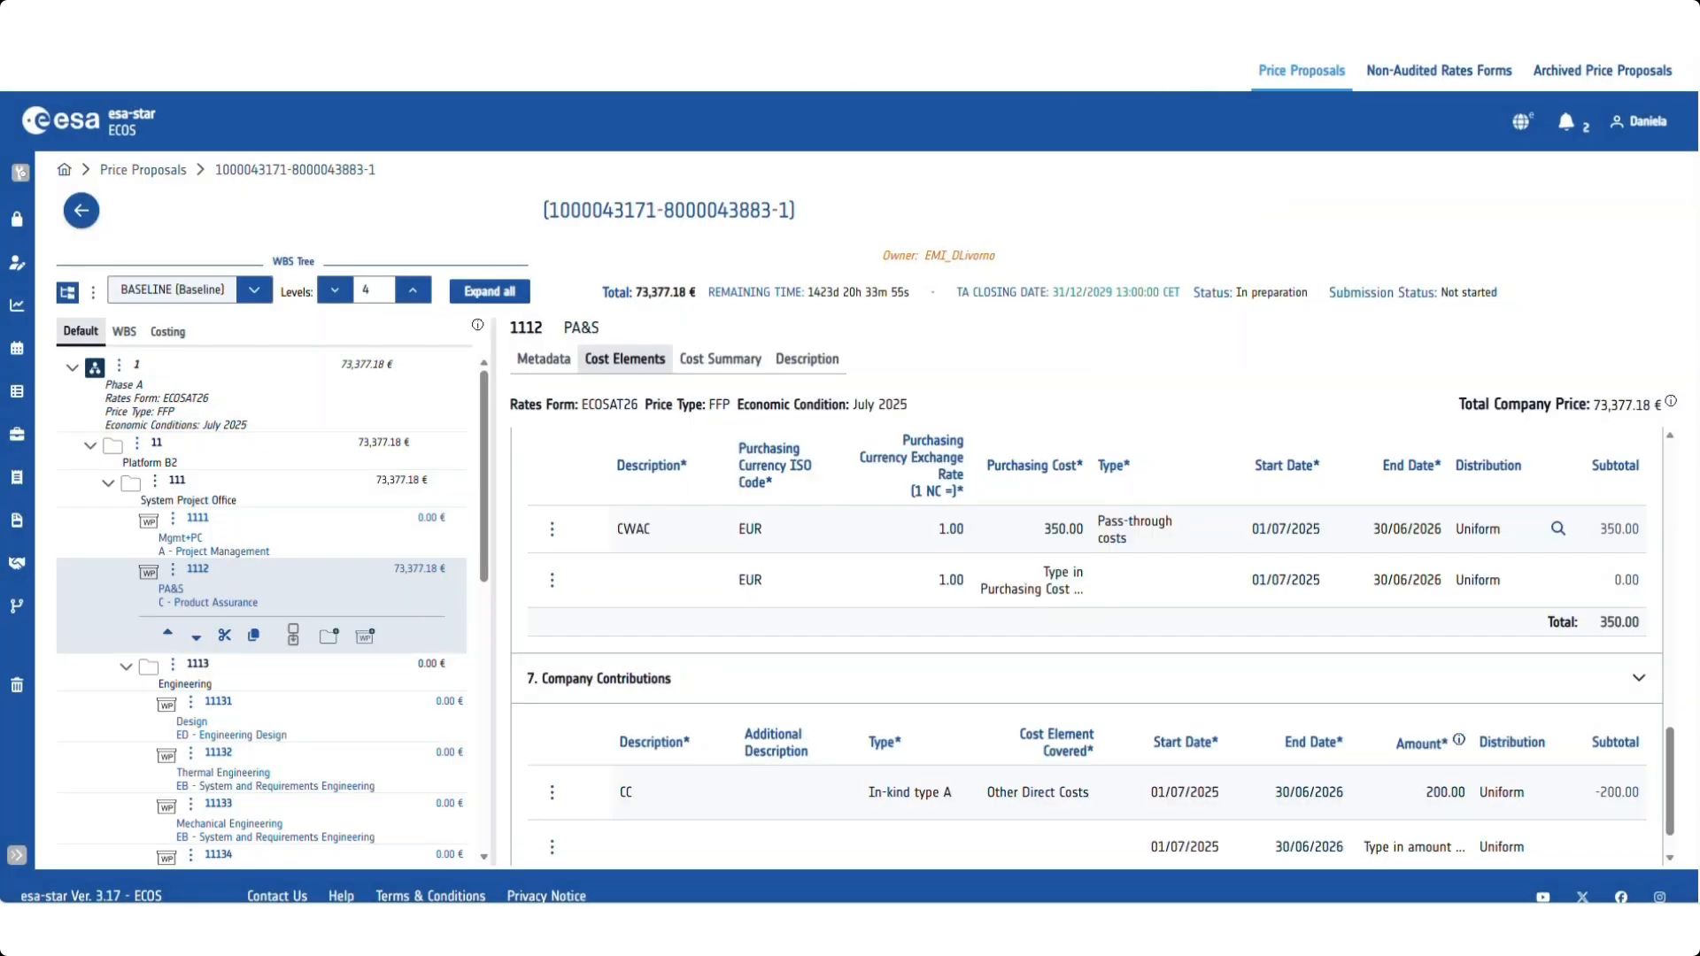
# Open the description of work package 1112 PA&S to review its manager, inputs, tasks, outputs and exclusions fields.
pyautogui.click(813, 363)
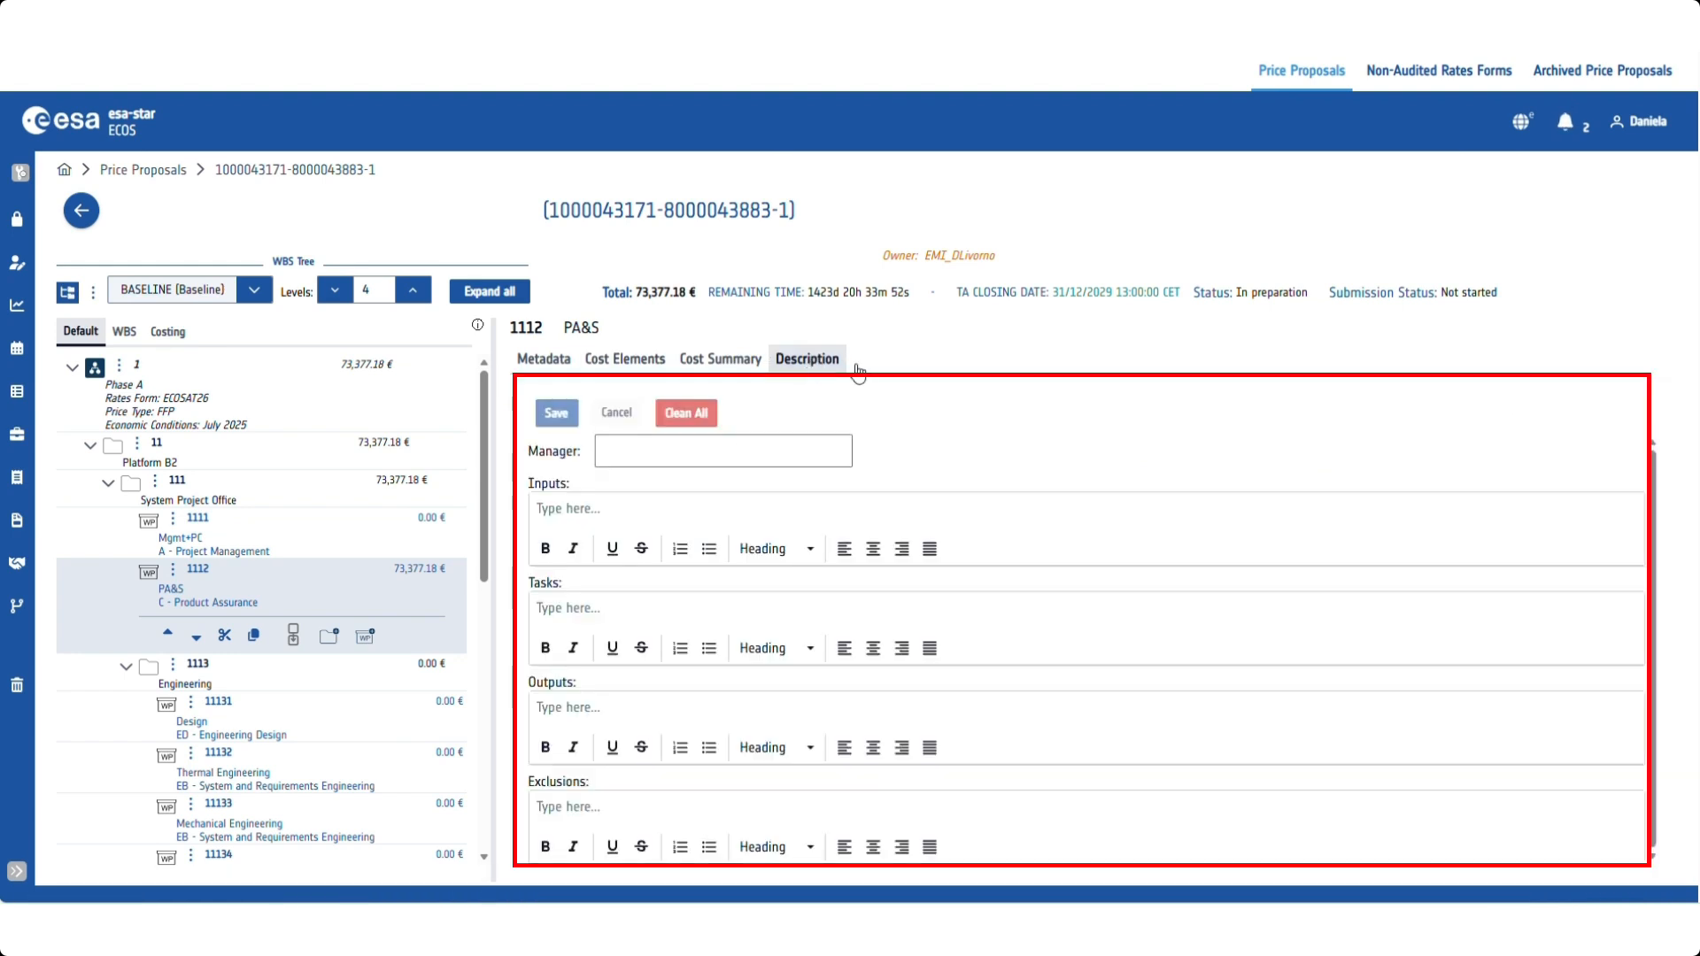
pyautogui.click(93, 292)
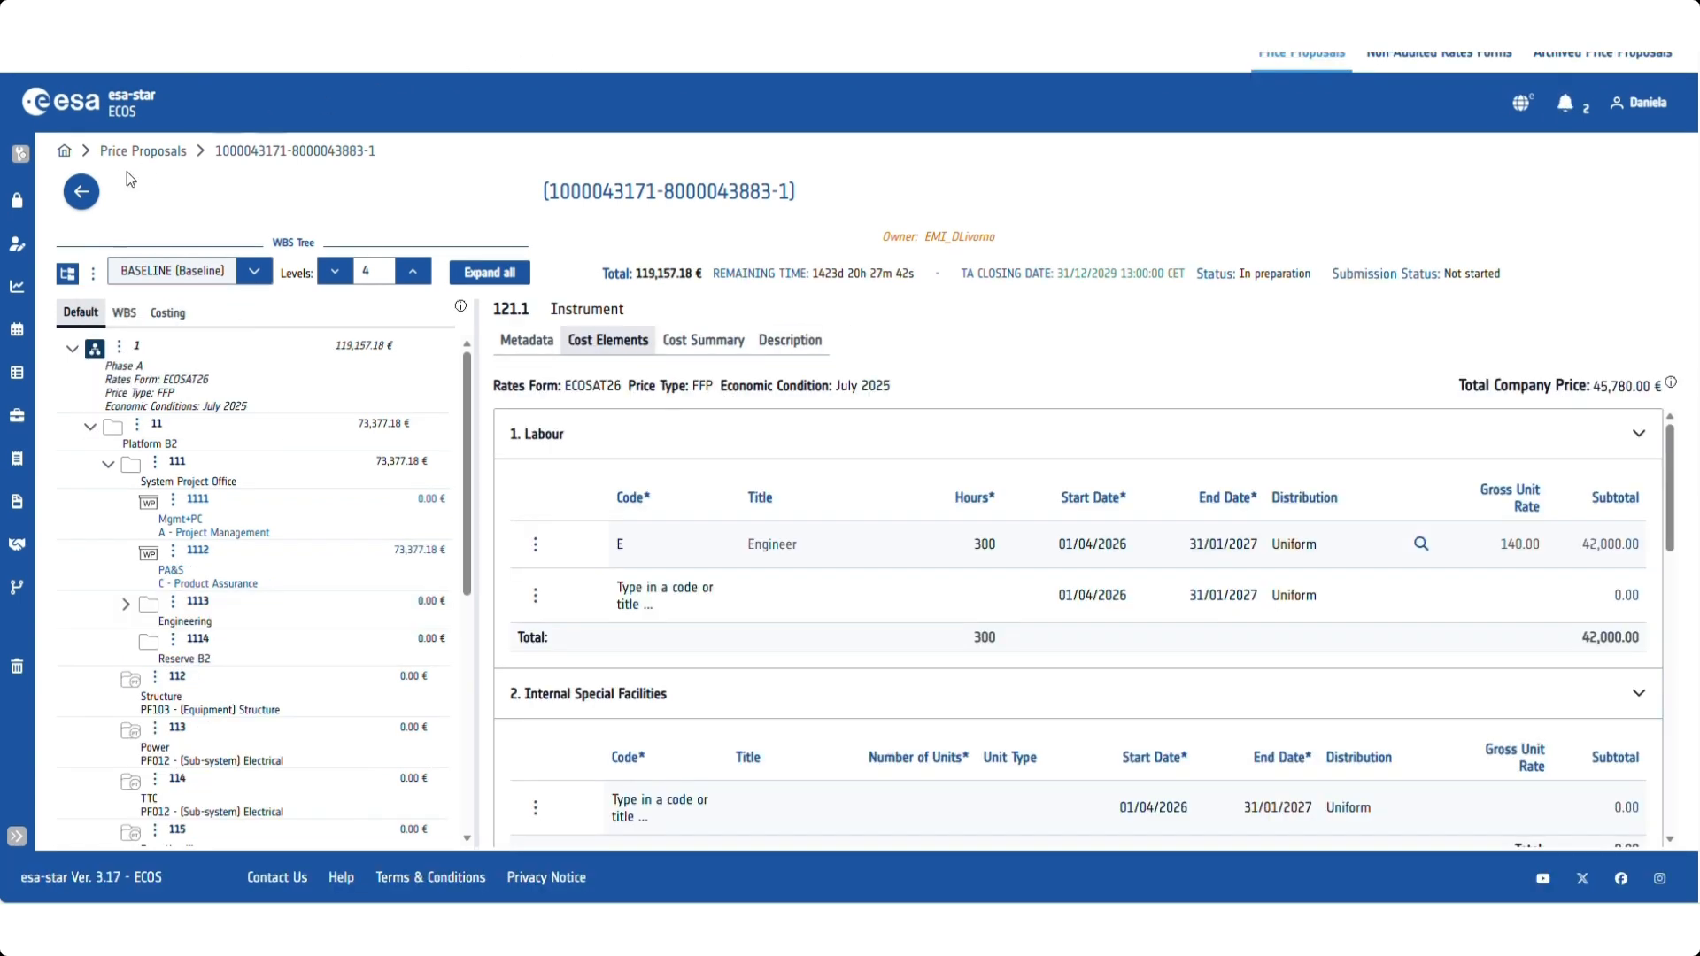
# Open the proposal's Milestone Payment Plan and select the Baseline option and phase (1) Phase A.
pyautogui.moveTo(27, 188)
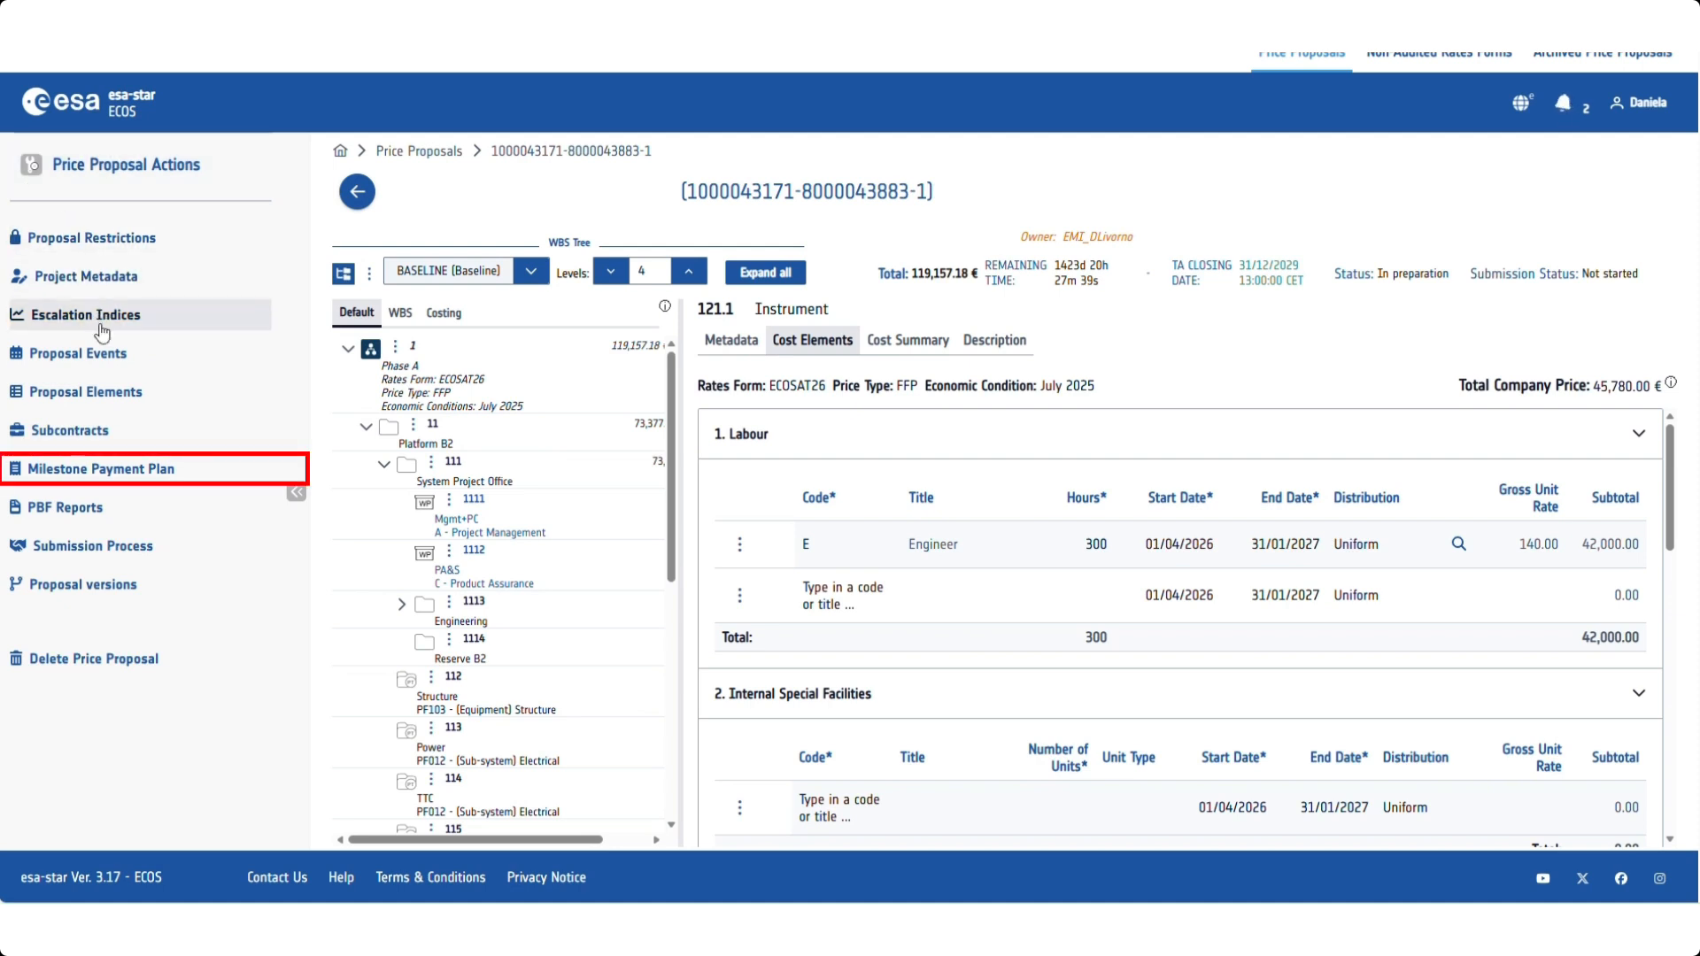
pyautogui.click(135, 474)
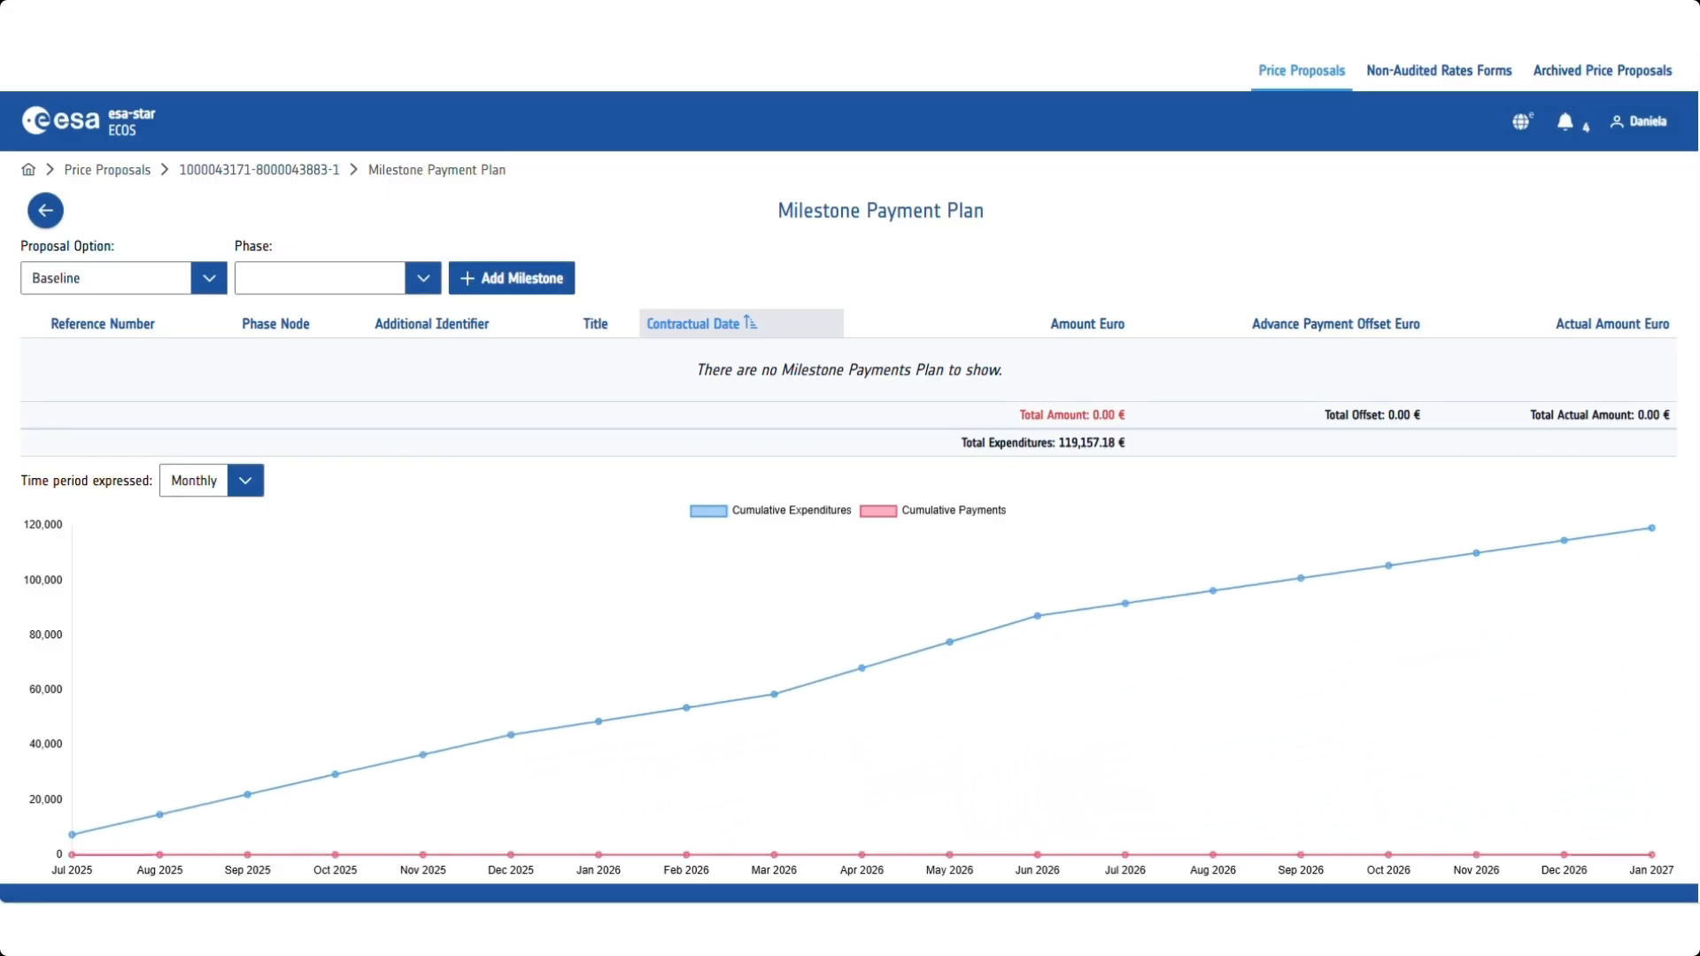
pyautogui.click(213, 280)
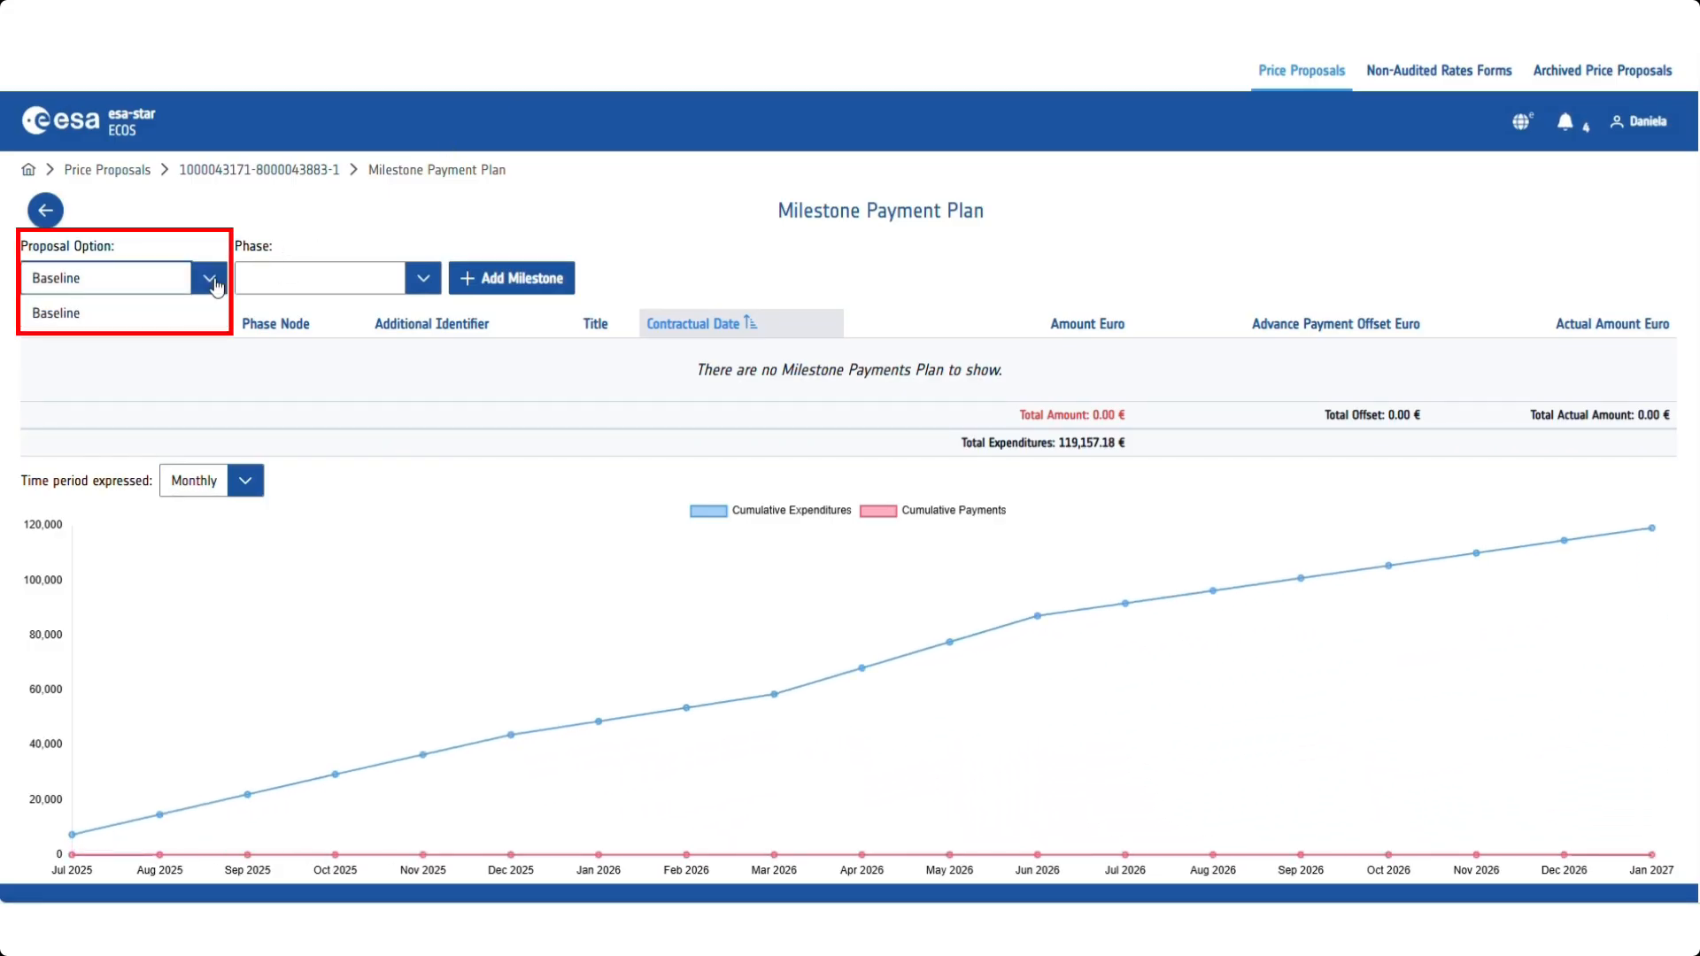
pyautogui.click(217, 315)
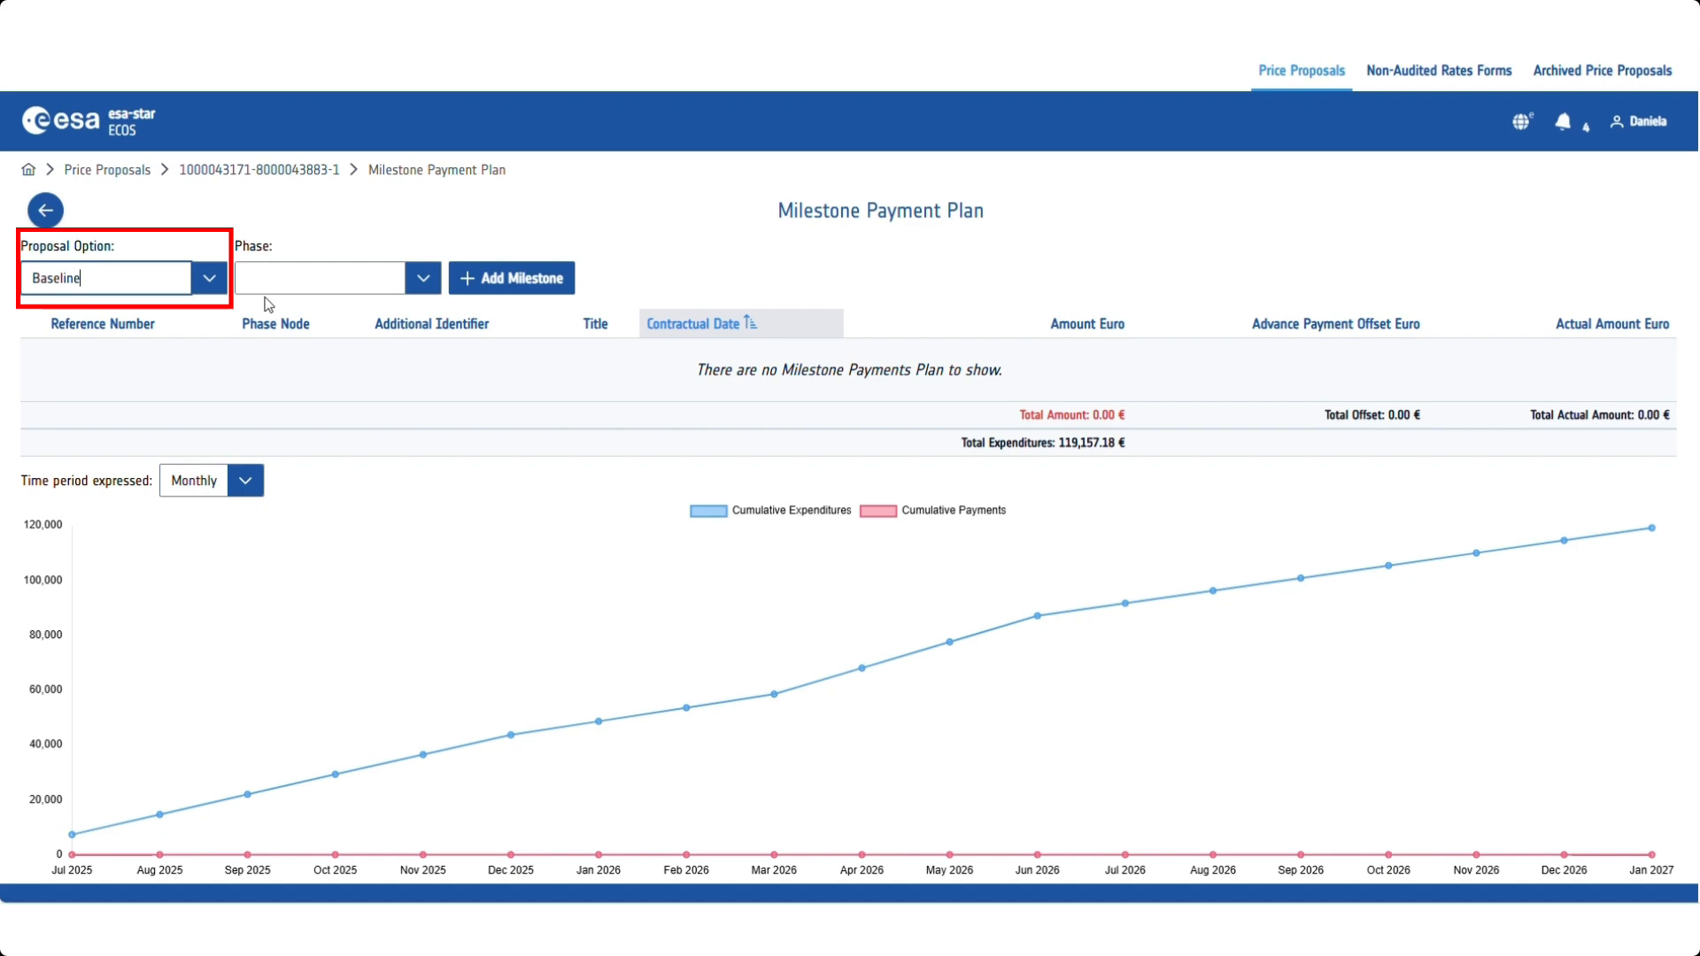
pyautogui.click(424, 280)
pyautogui.click(389, 313)
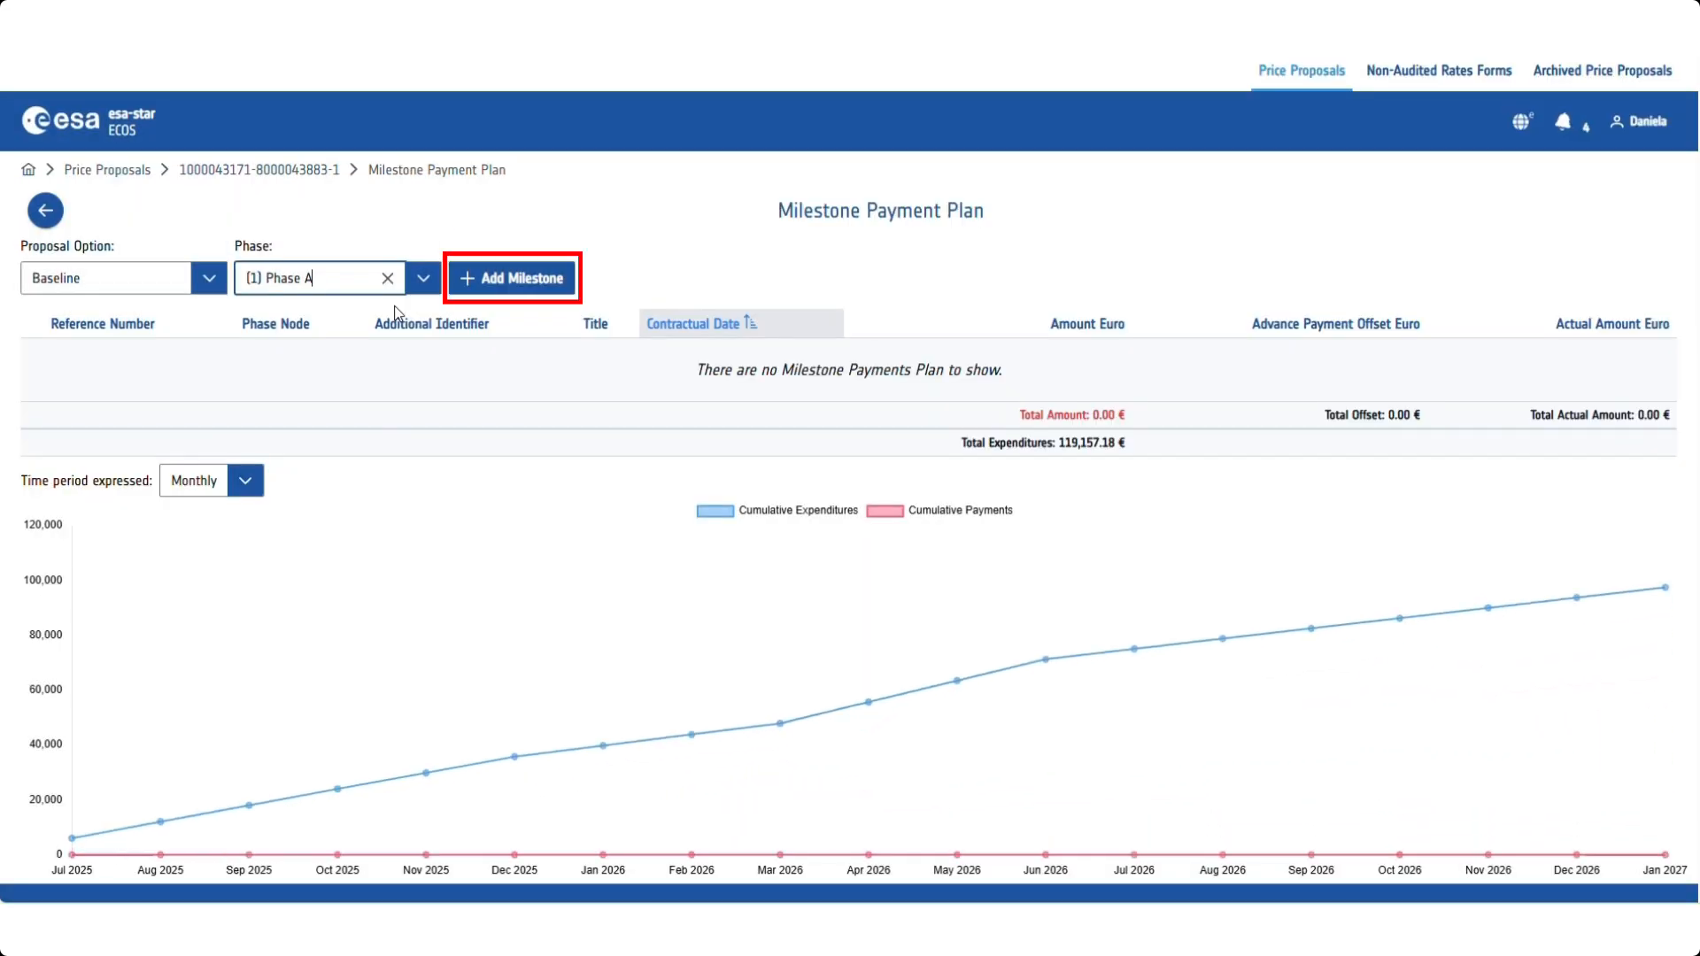
# Start a new milestone for Phase A with reference number MP1 and title "Delivery 1".
pyautogui.click(542, 280)
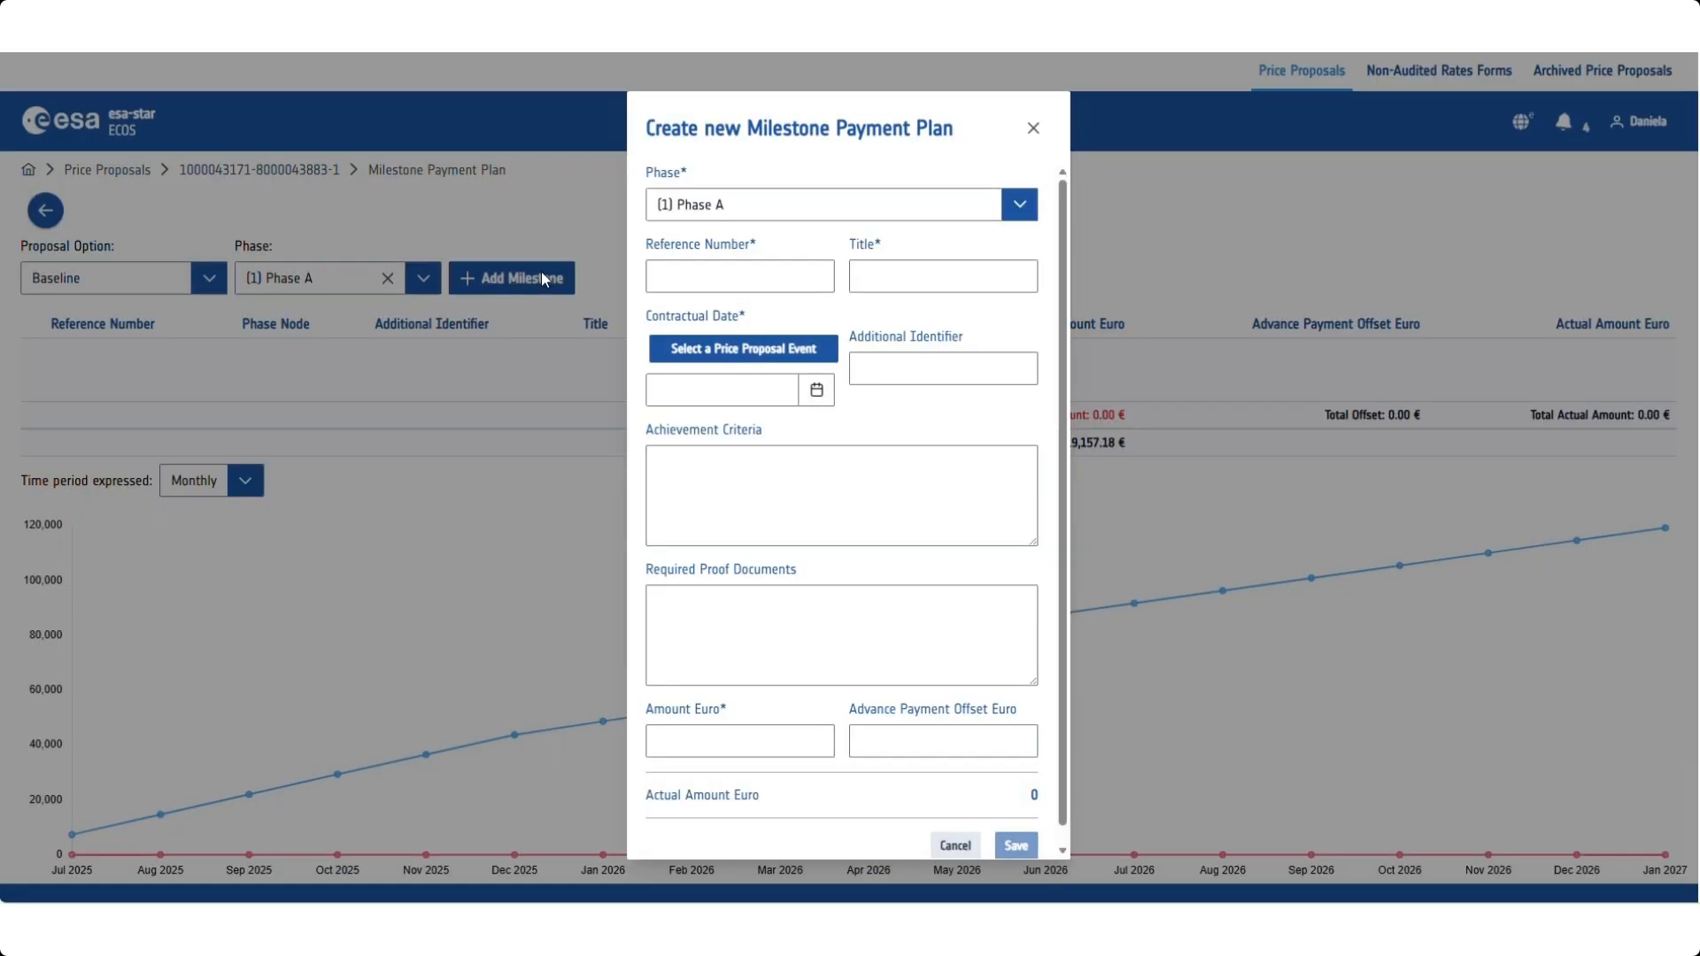
pyautogui.click(726, 274)
pyautogui.write('MP1')
pyautogui.click(867, 274)
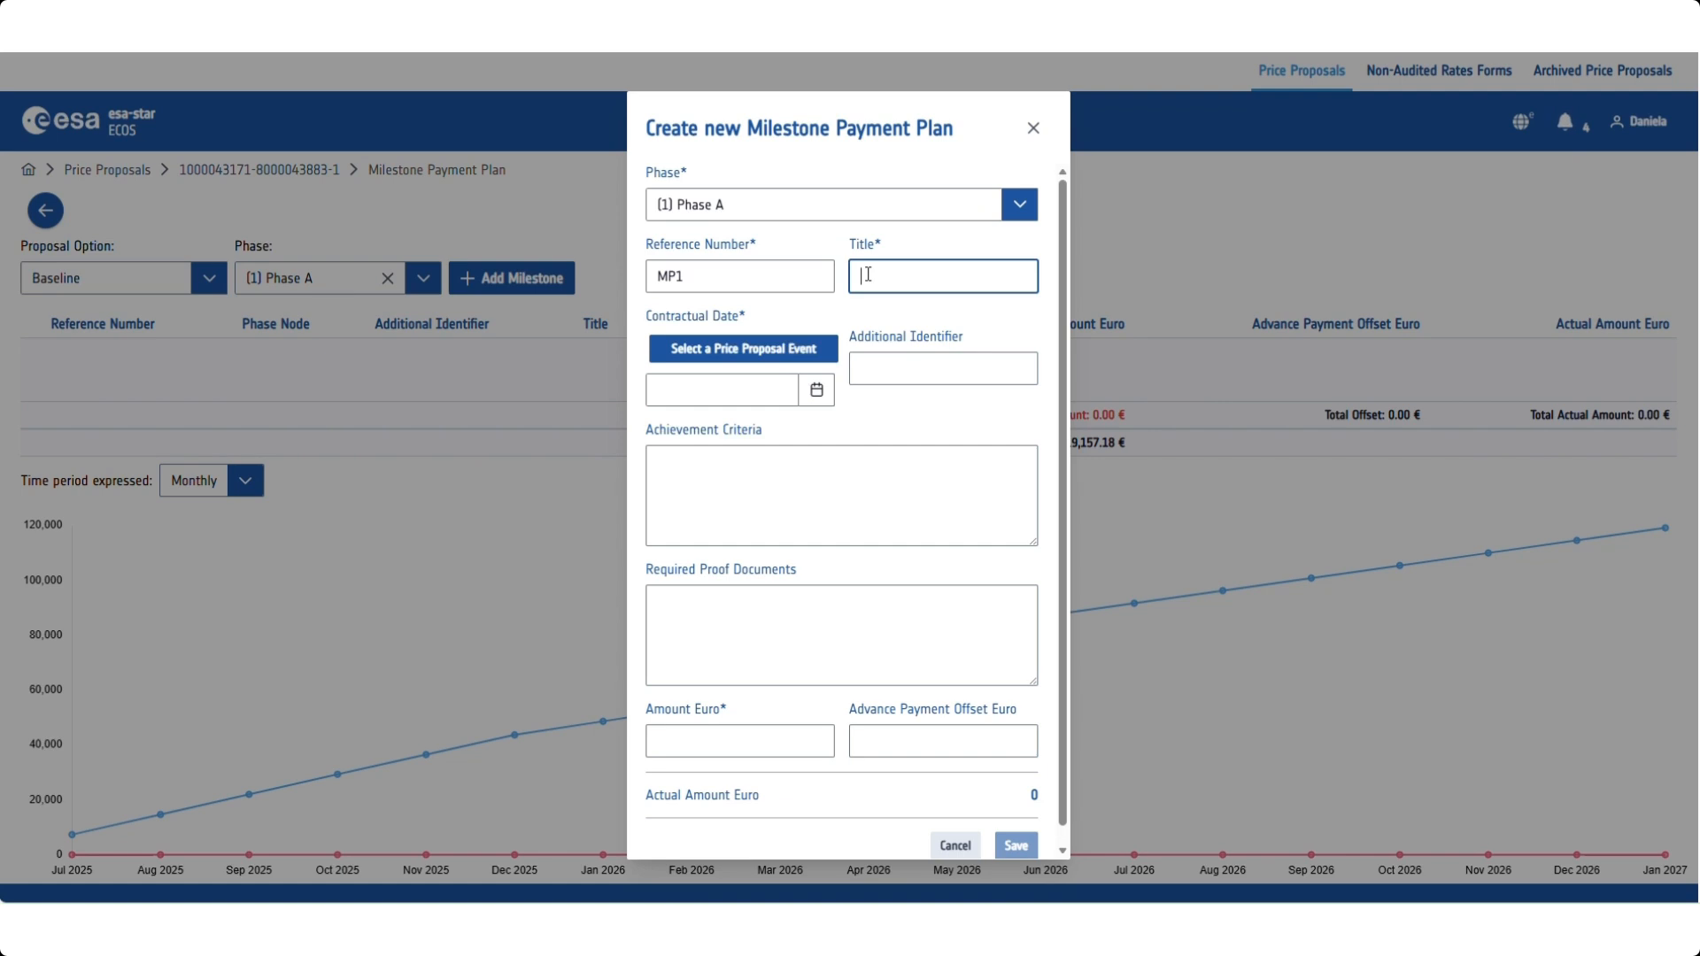
pyautogui.write('Delivery 1')
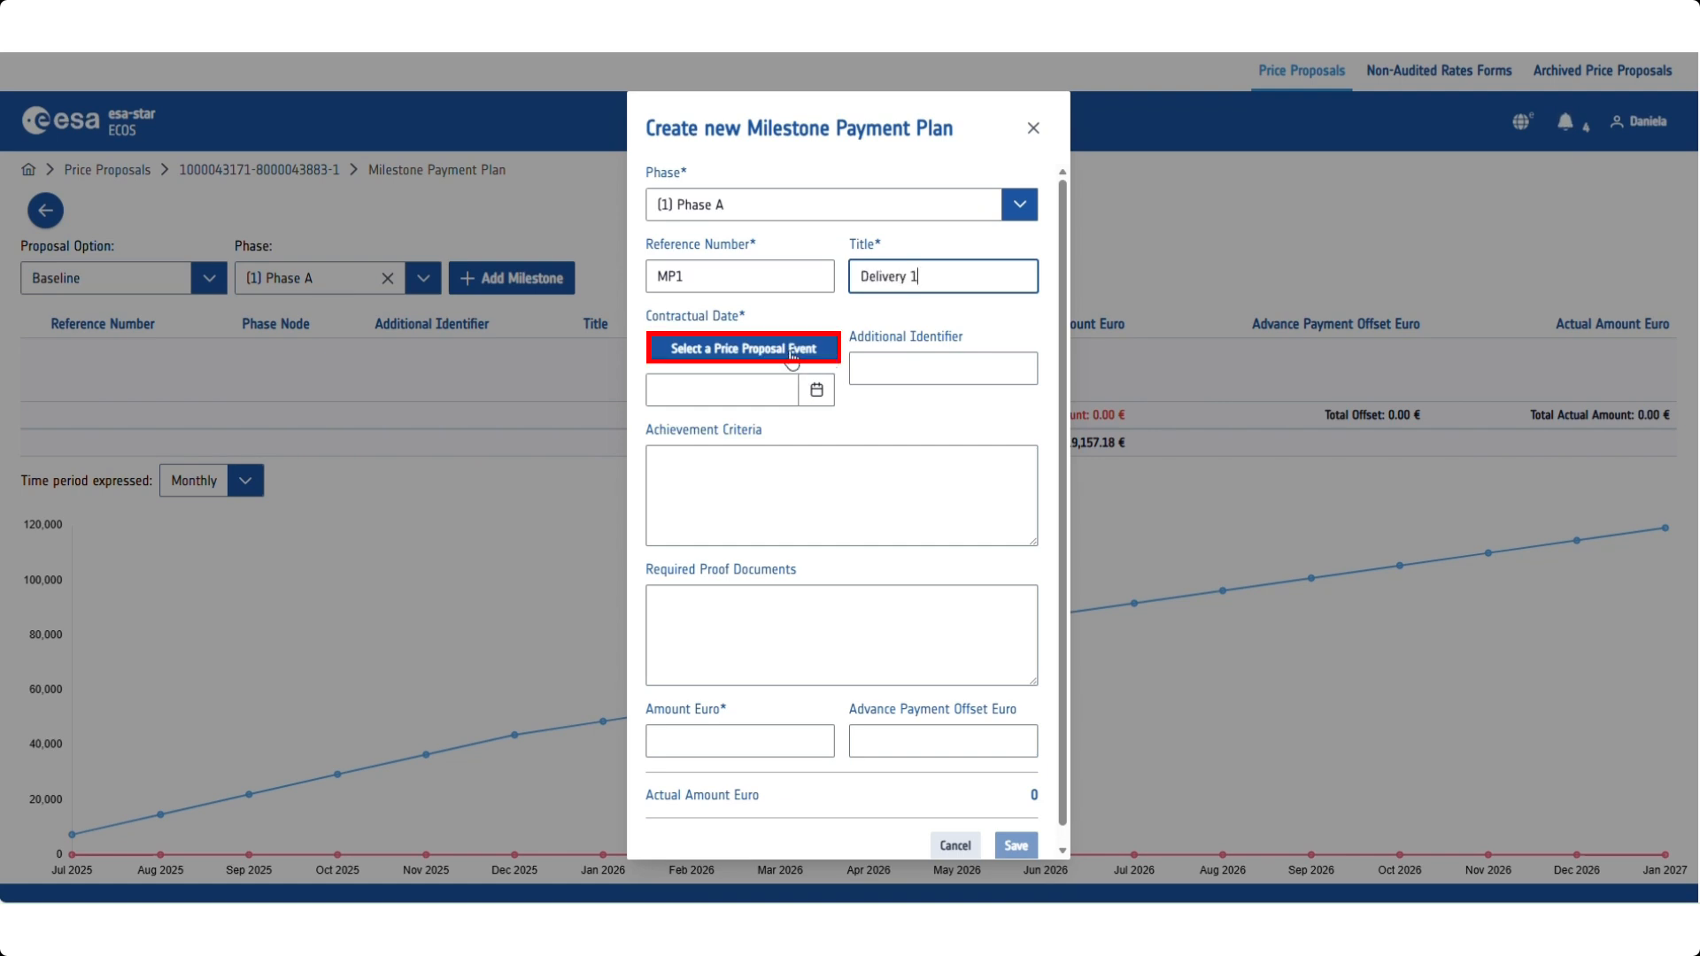
# Set the milestone's contractual date from the price proposal event Date of Earliest Expenses 31/01/2026 (DEE).
pyautogui.click(791, 354)
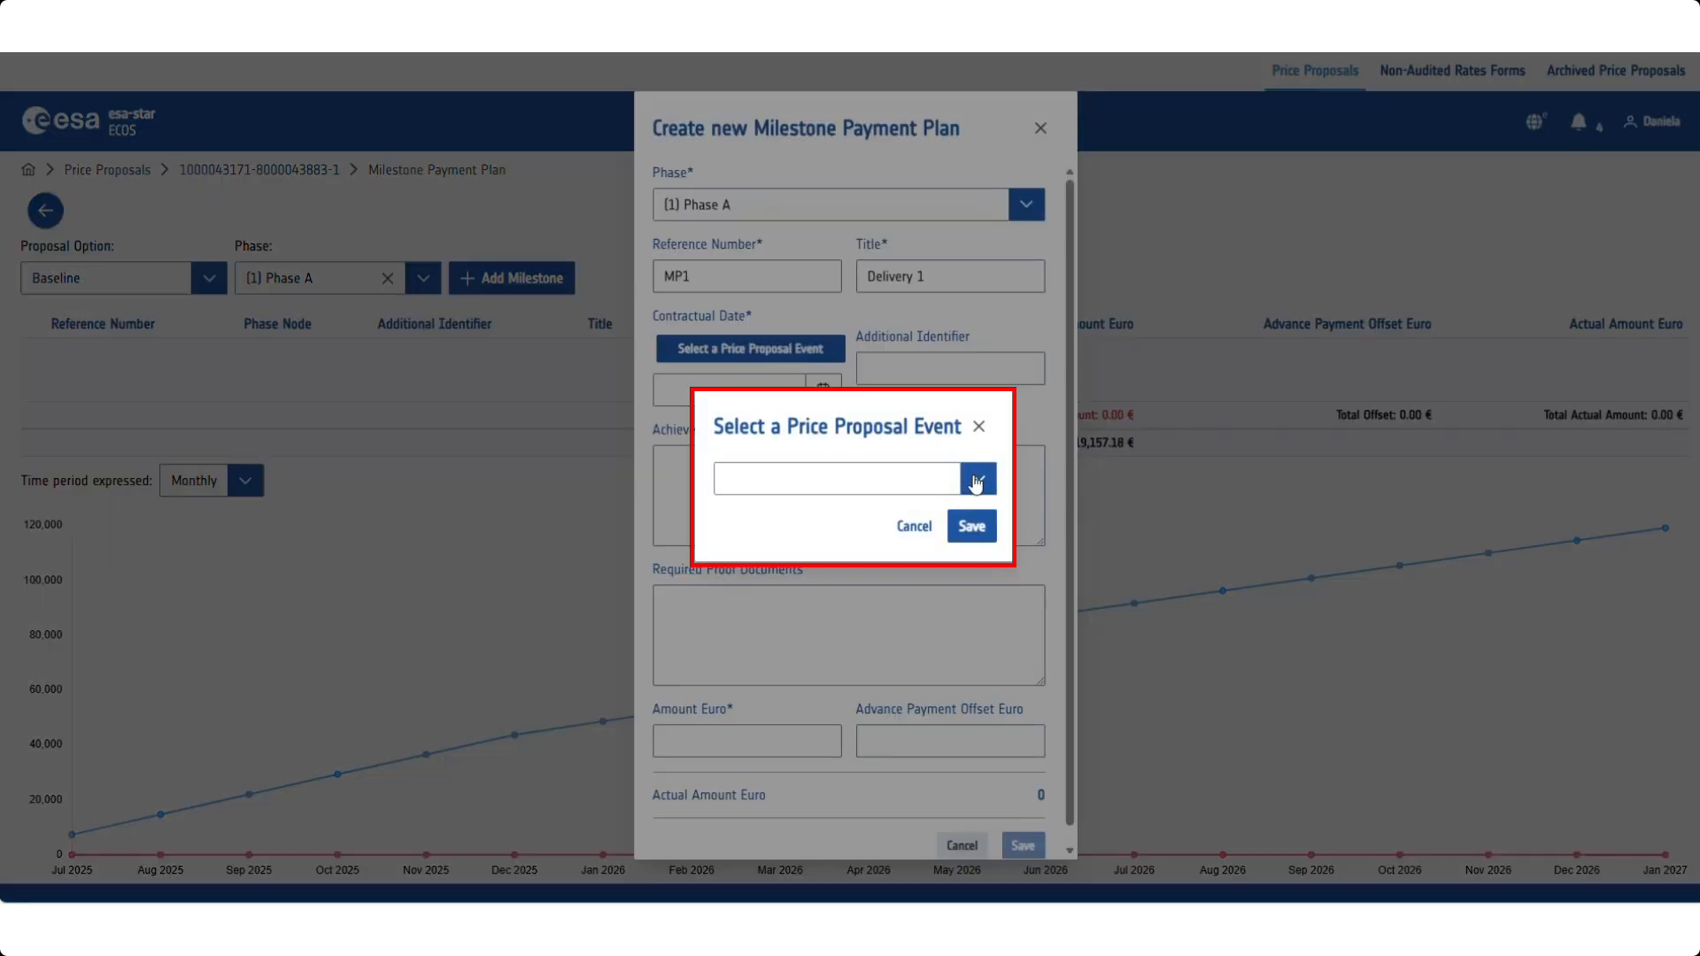
pyautogui.click(974, 482)
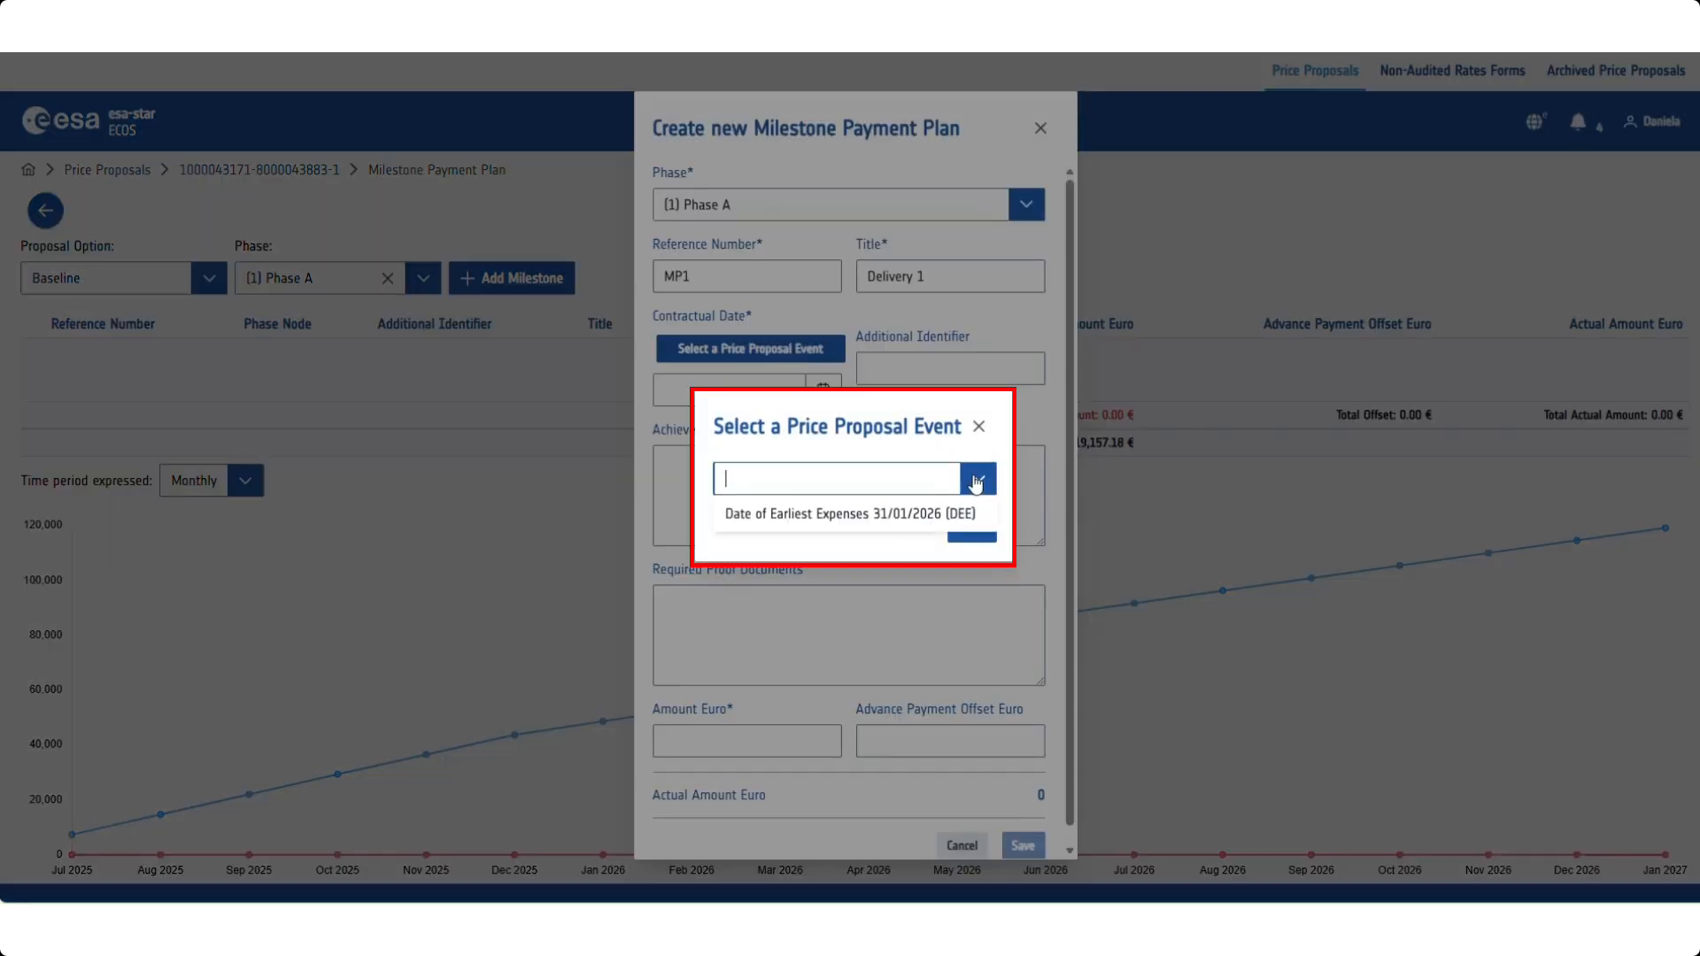
pyautogui.click(896, 515)
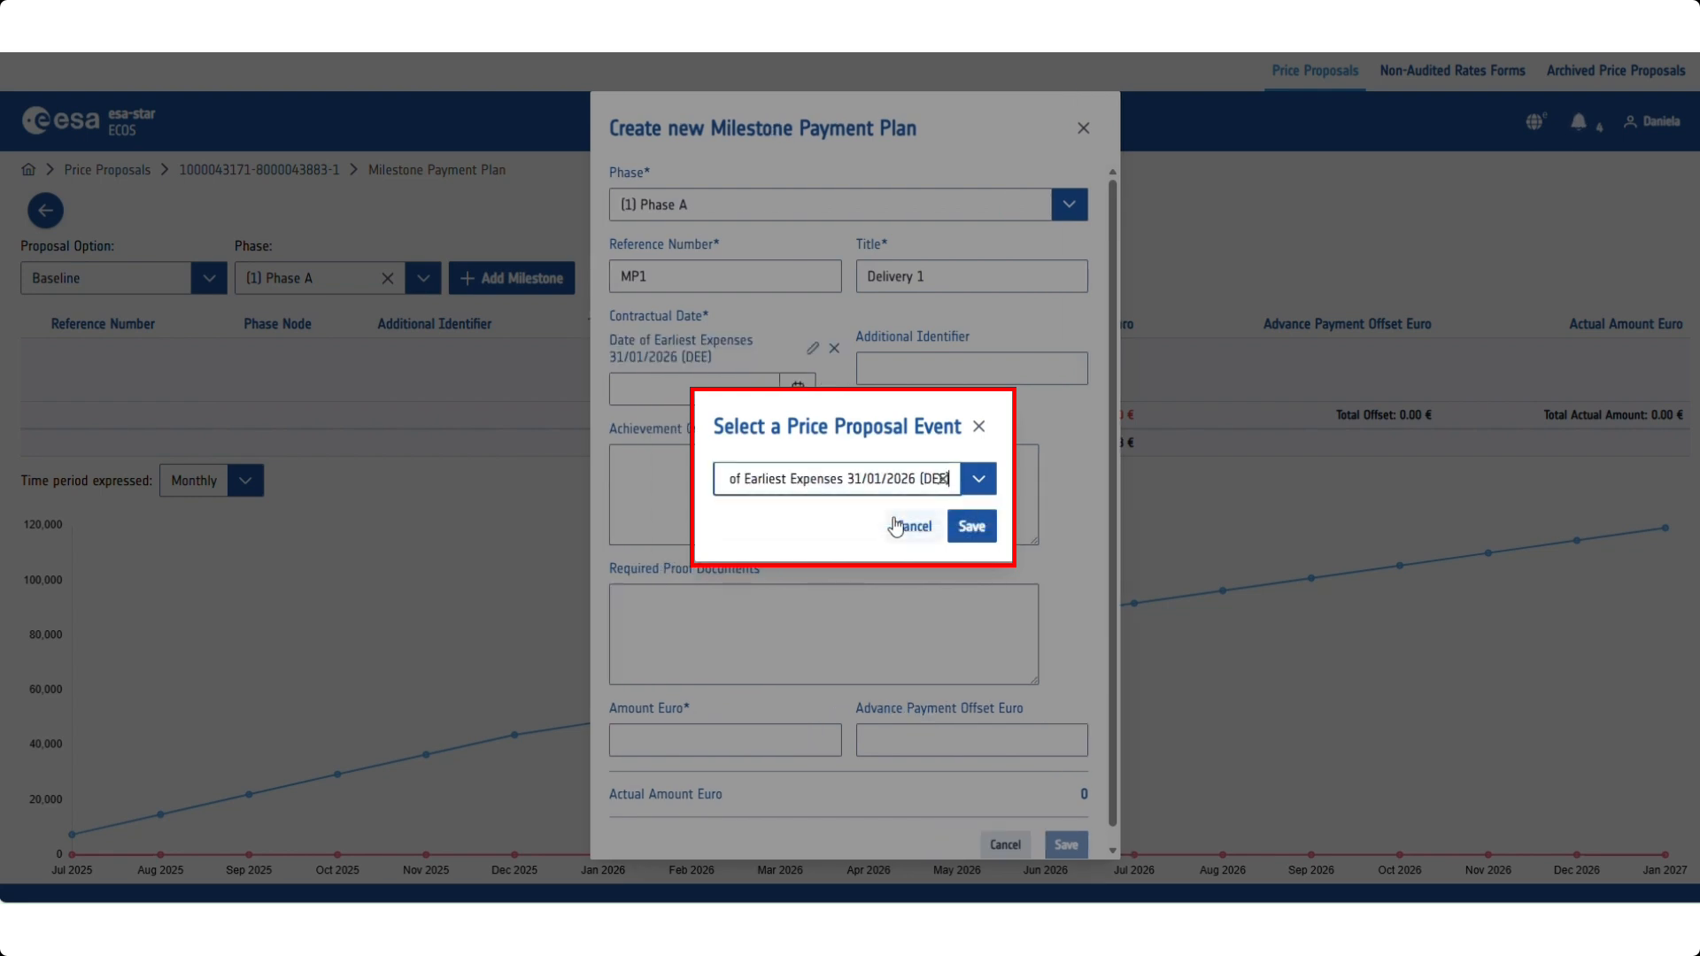
pyautogui.click(971, 526)
# Set the milestone's amount to 10,000 euro and save the milestone.
pyautogui.click(788, 721)
pyautogui.write('100000')
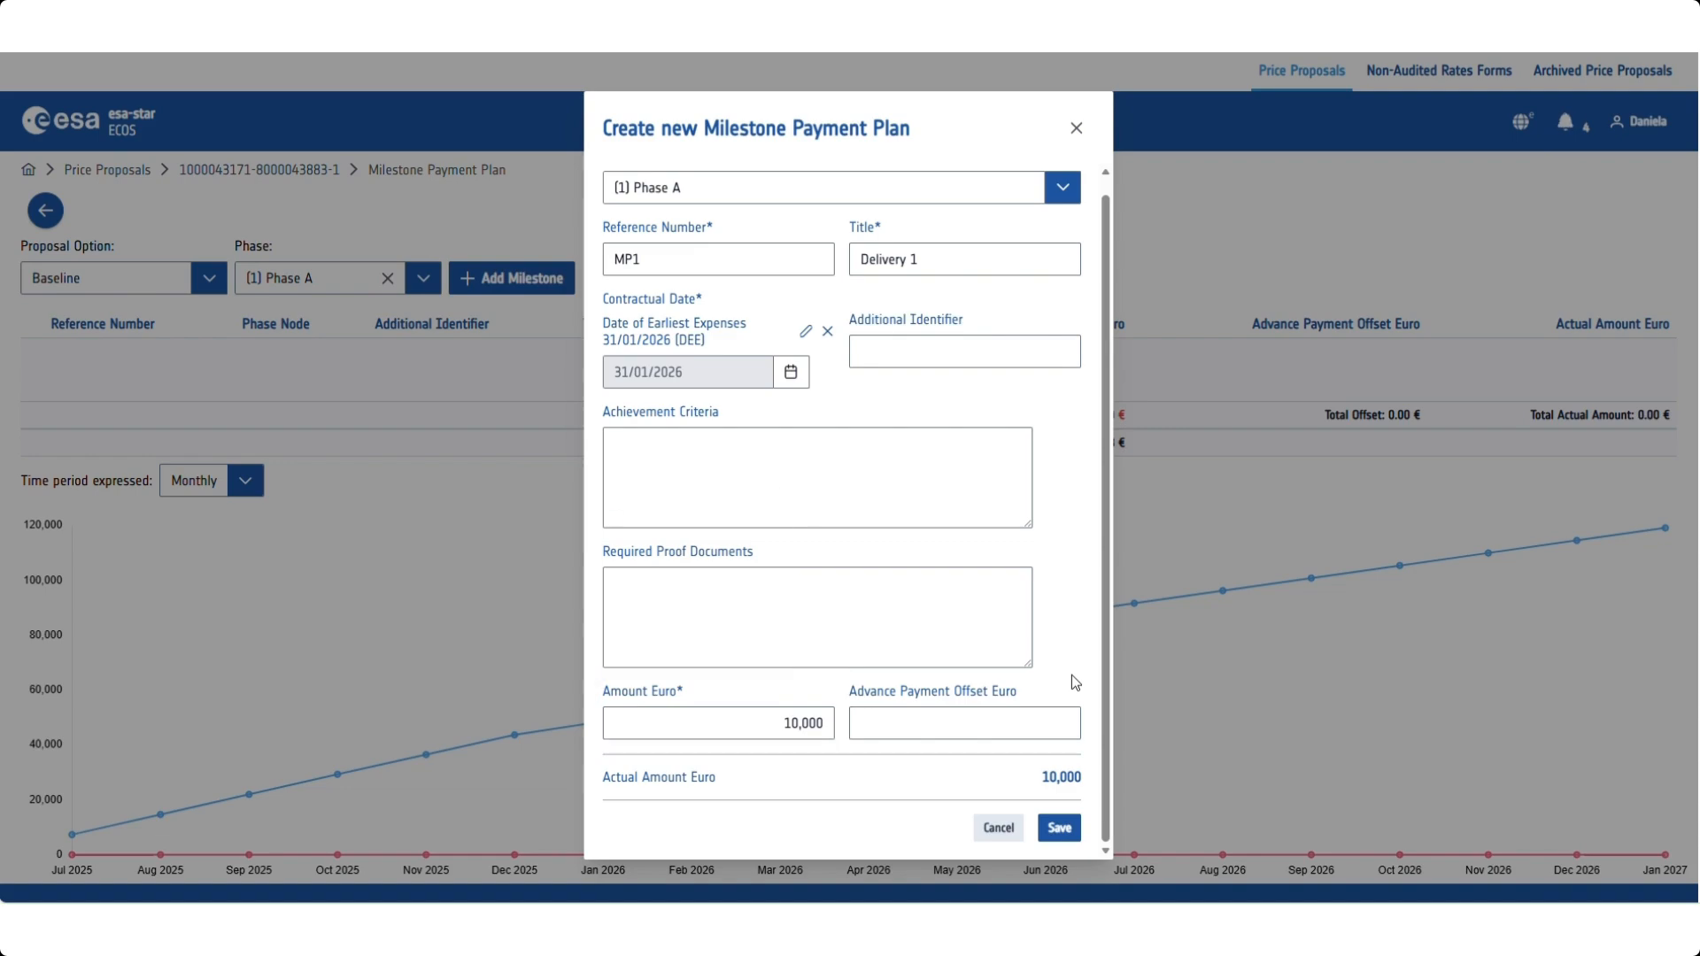
pyautogui.click(1063, 827)
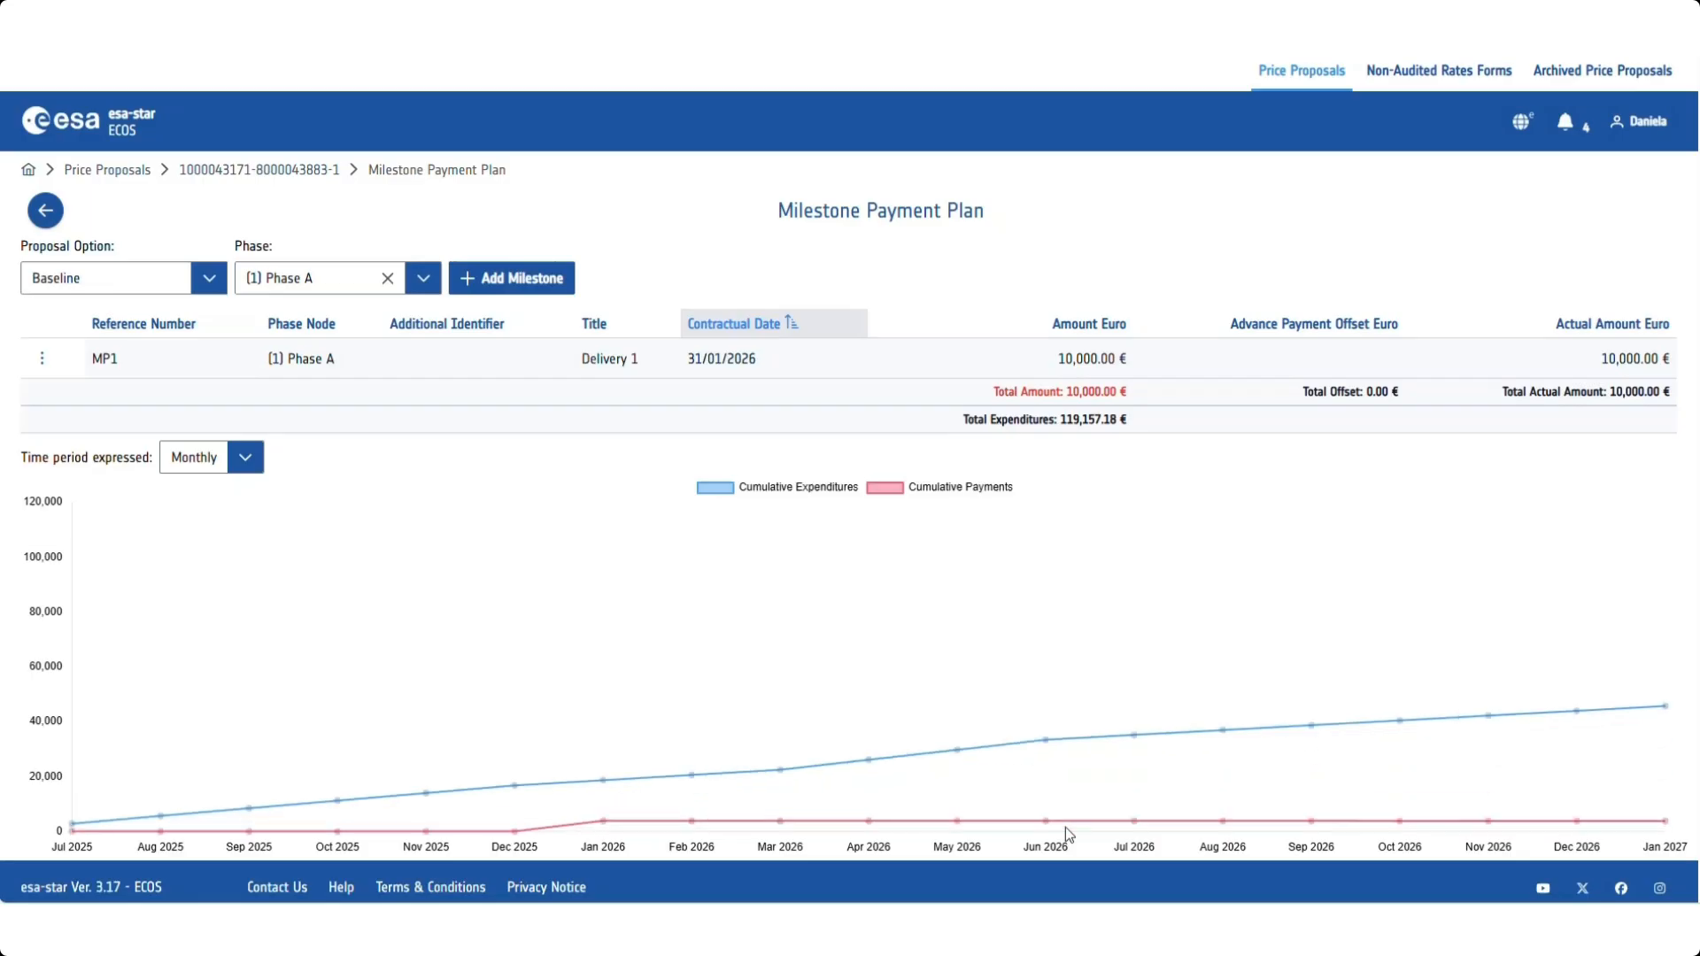